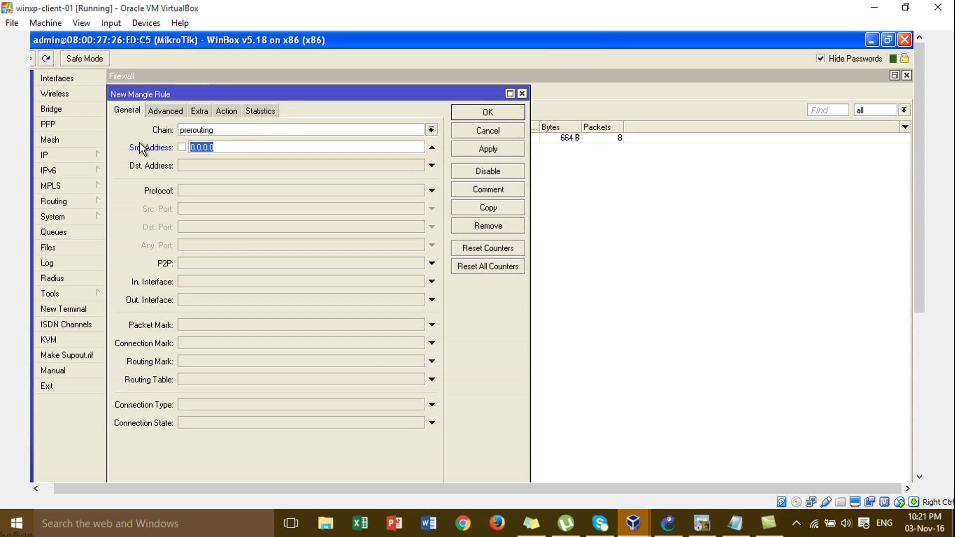
Enter source address 192.168.10/24, set the action to mark routing with new routing mark LAN2 to ISP-2, and try to apply the rule.
{"action": "type", "text": "192.168.10/24"}
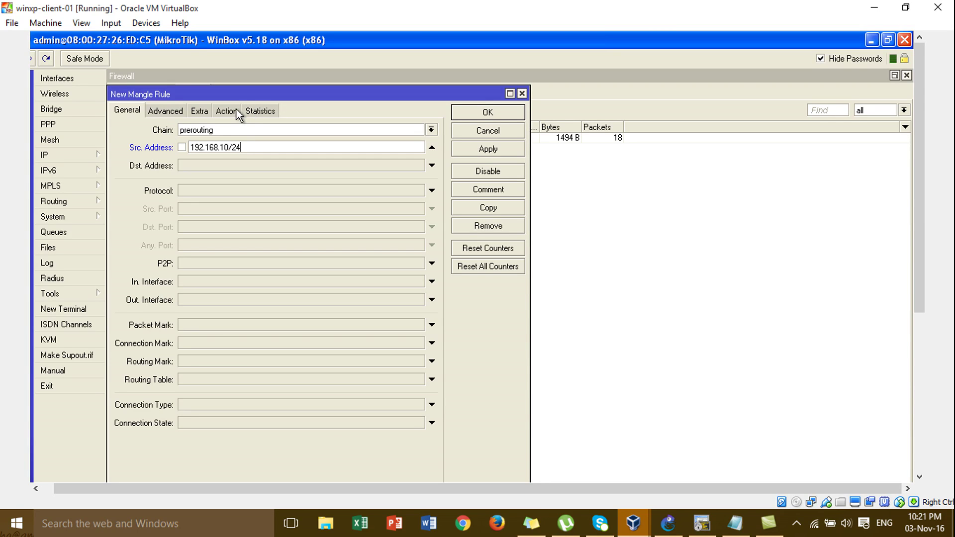
{"action": "left_click", "coordinate": [238, 114]}
{"action": "left_click", "coordinate": [240, 129]}
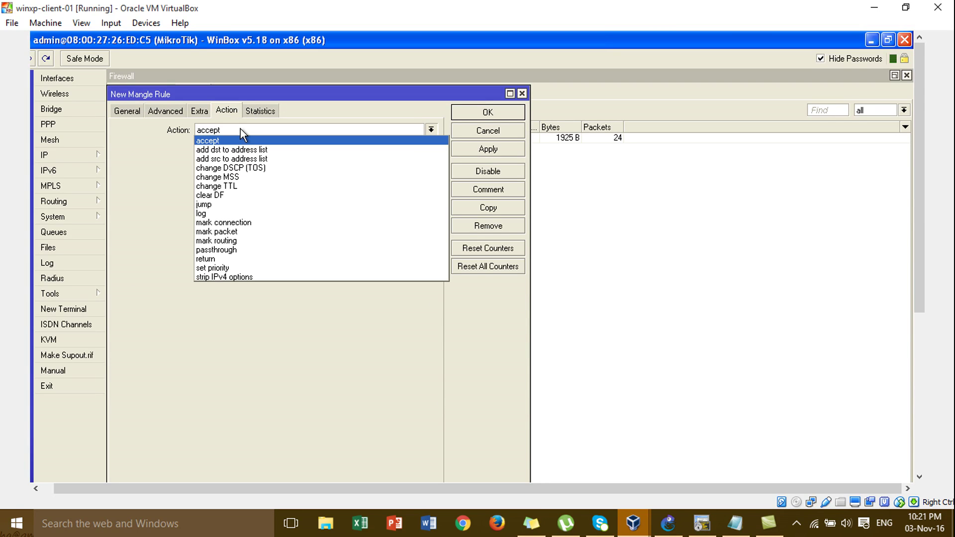
{"action": "left_click", "coordinate": [247, 242]}
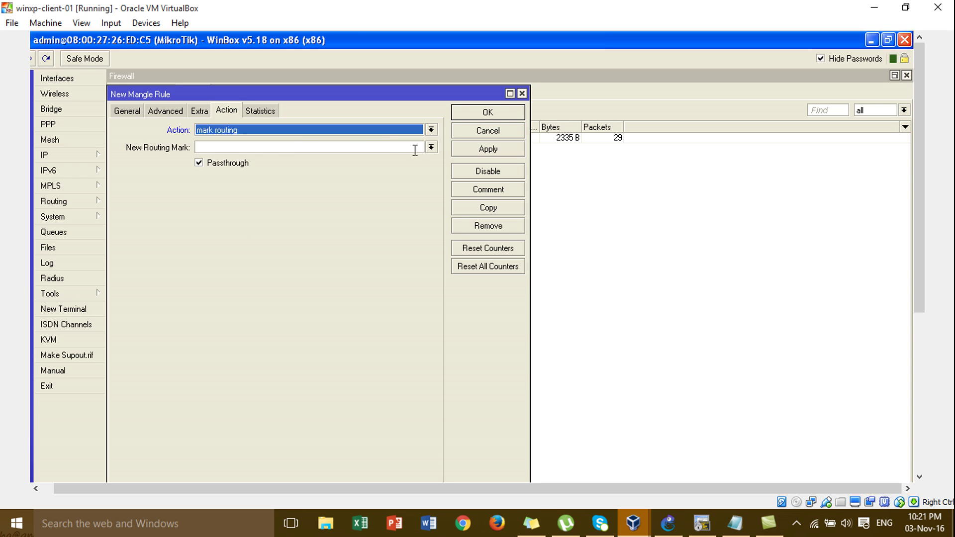
{"action": "left_click", "coordinate": [435, 146]}
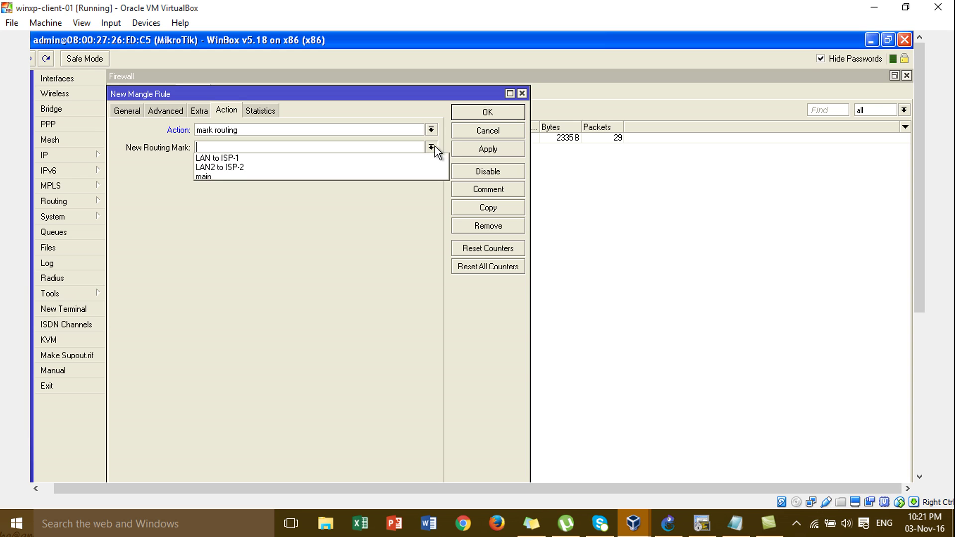
{"action": "left_click", "coordinate": [228, 169]}
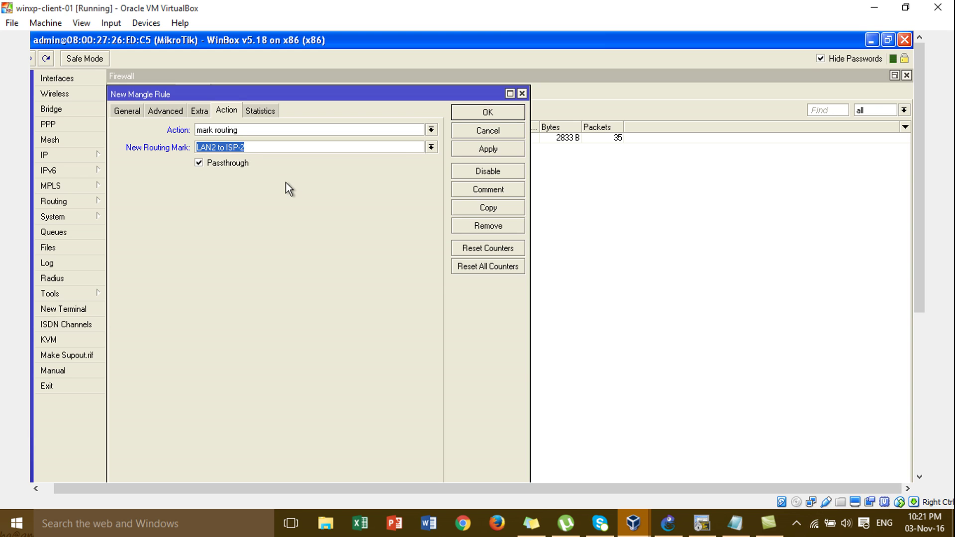
{"action": "left_click", "coordinate": [466, 149]}
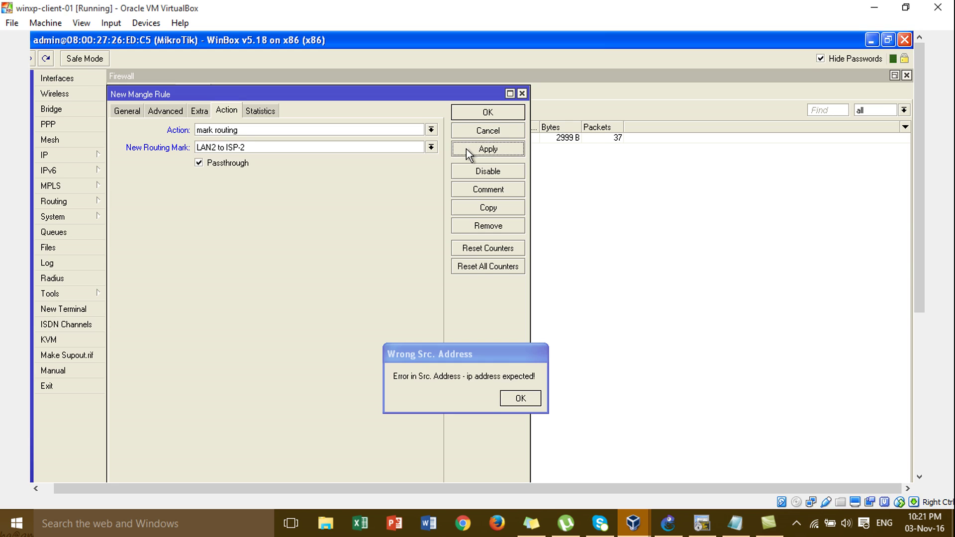
{"action": "left_click", "coordinate": [517, 398]}
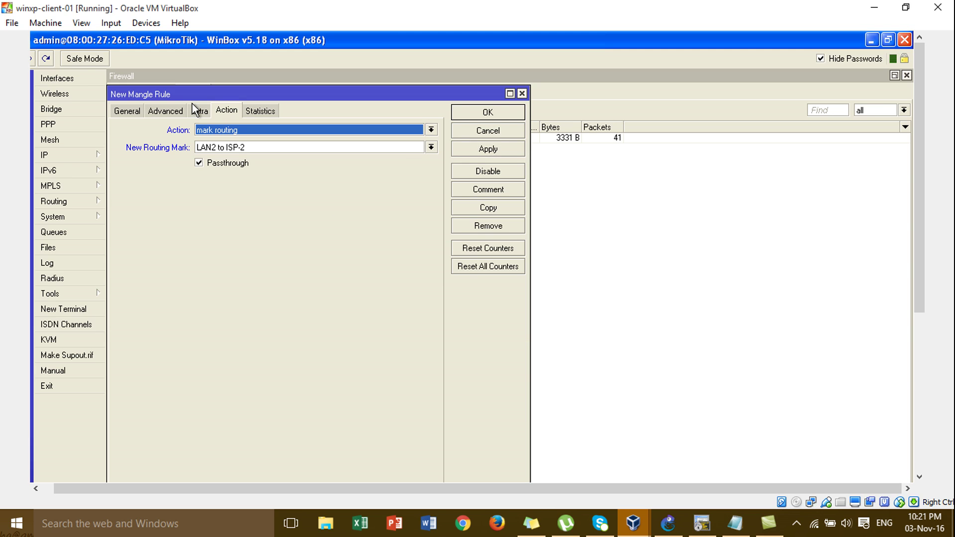
Correct the mangle rule's source address to 192.168.1.0/24 and save the rule.
{"action": "left_click", "coordinate": [156, 110]}
{"action": "left_click", "coordinate": [131, 110]}
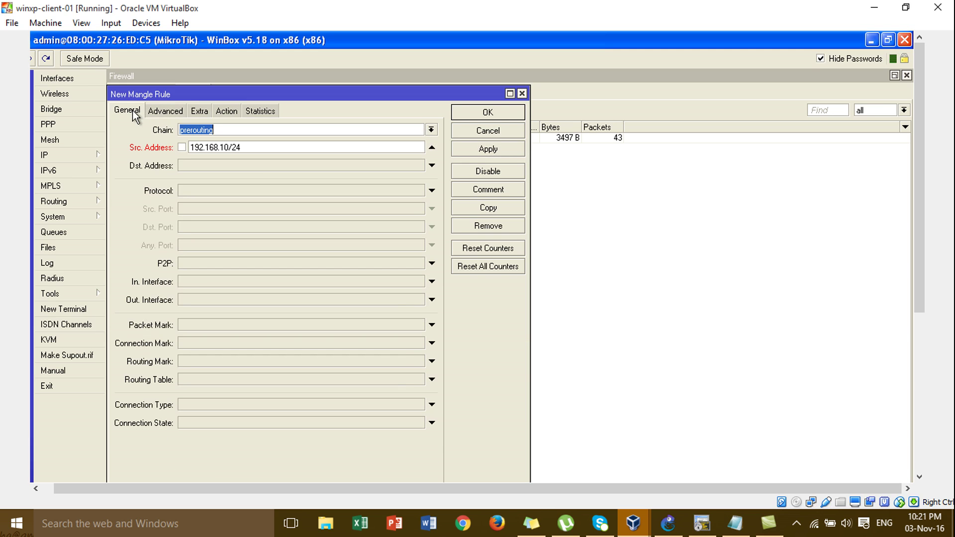
{"action": "left_click", "coordinate": [459, 149]}
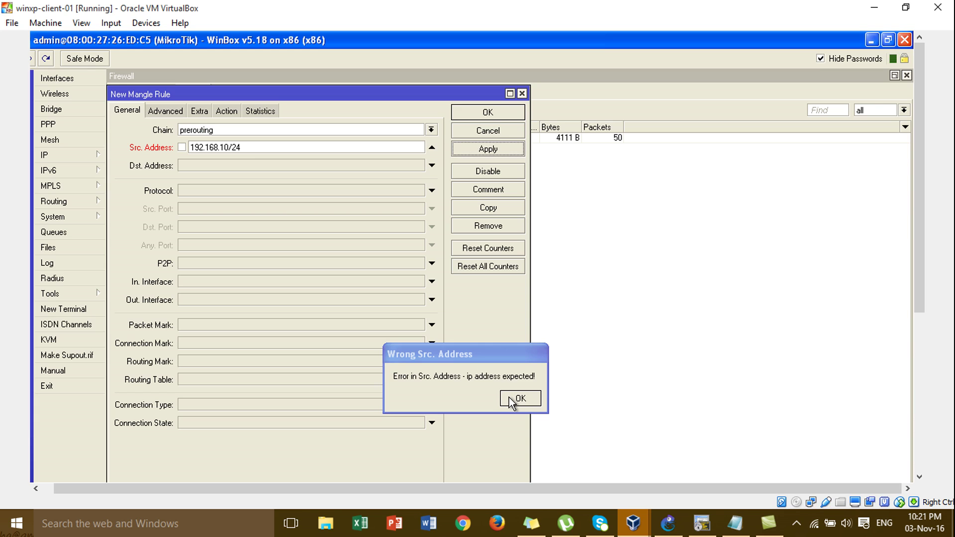
{"action": "left_click", "coordinate": [510, 399]}
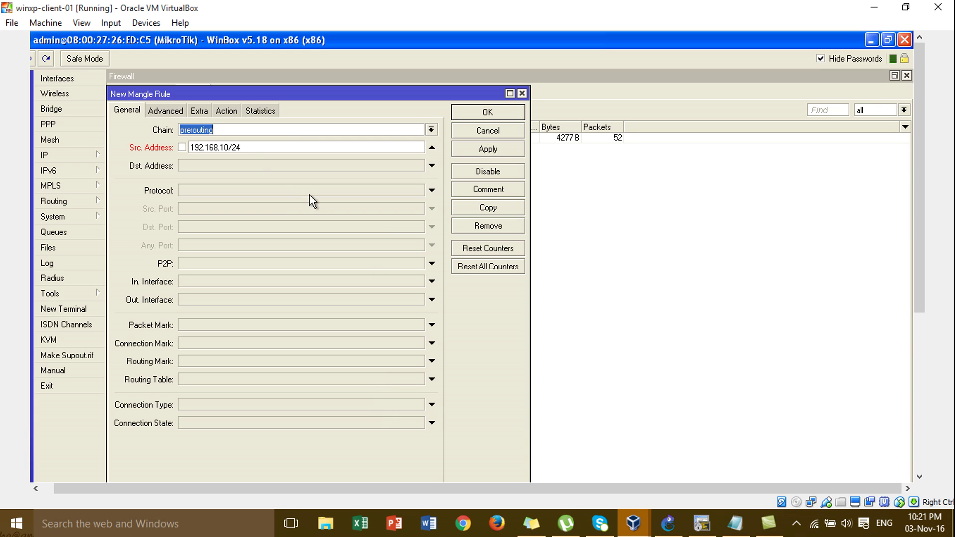
{"action": "left_click", "coordinate": [226, 147]}
{"action": "type", "text": "."}
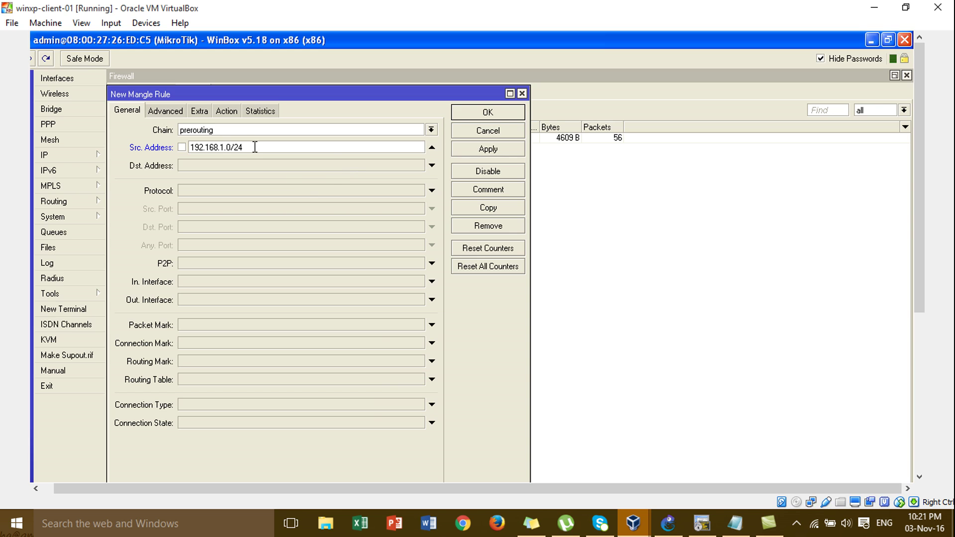
{"action": "left_click", "coordinate": [460, 145]}
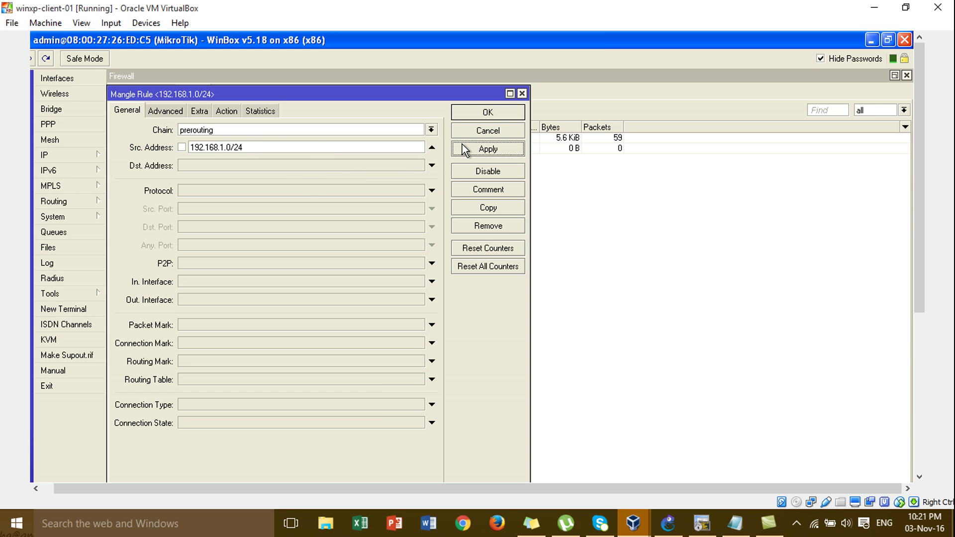
{"action": "left_click", "coordinate": [491, 118]}
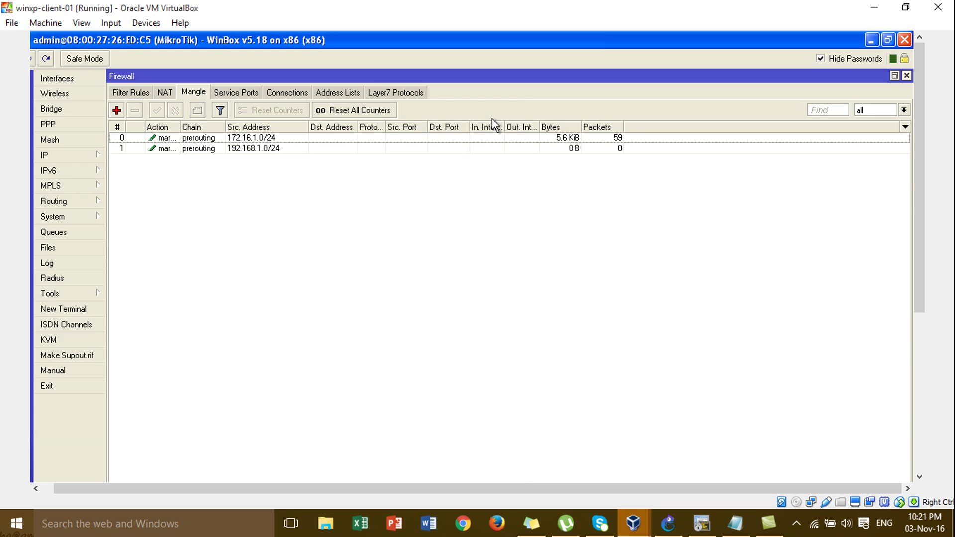
Widen the Action column of the mangle rule list to show the full action names of both rules.
{"action": "left_click", "coordinate": [204, 138]}
{"action": "left_click", "coordinate": [198, 148]}
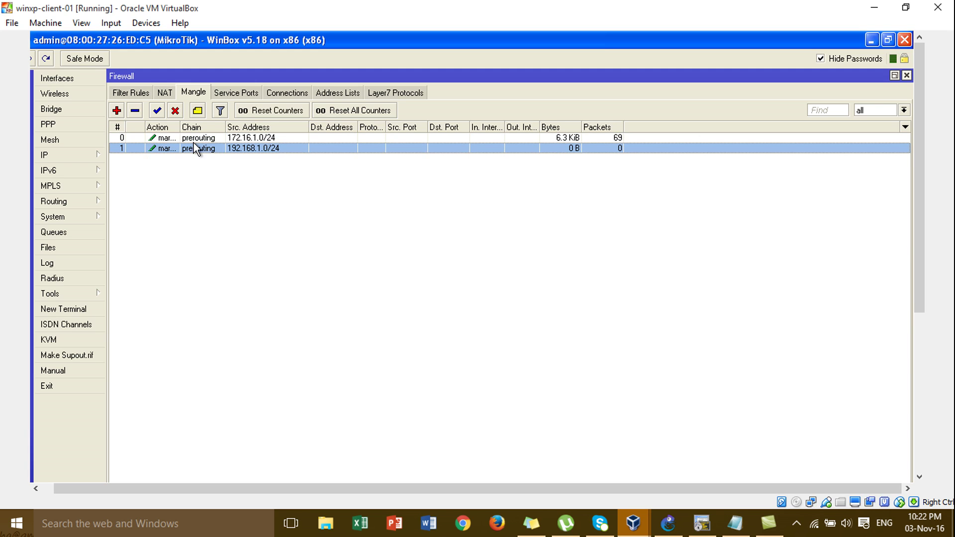
{"action": "left_click_drag", "start_coordinate": [179, 126], "coordinate": [223, 114]}
{"action": "left_click", "coordinate": [244, 141]}
{"action": "left_click", "coordinate": [253, 149]}
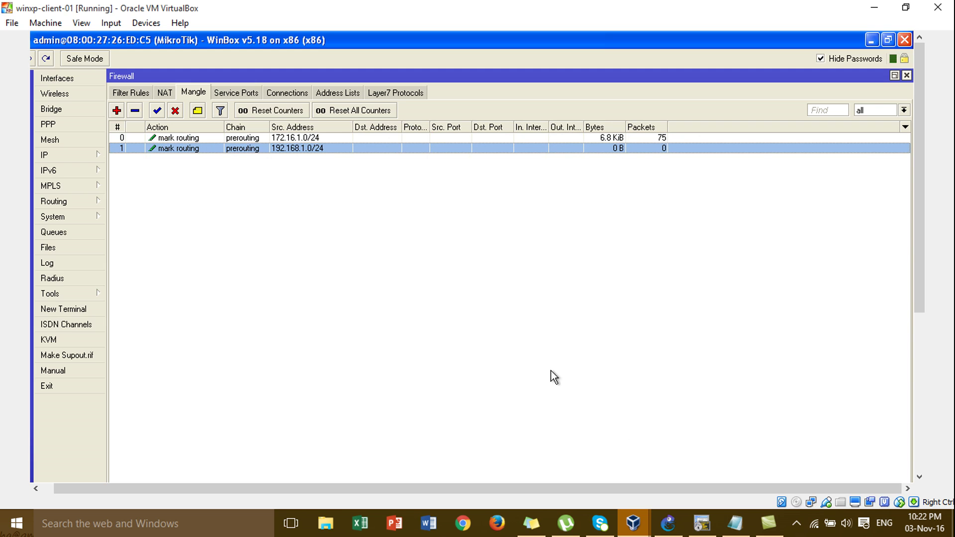
Create a new IP route for destination 0.0.0.0/0 with gateway 203.1.1.2.
{"action": "left_click", "coordinate": [70, 152]}
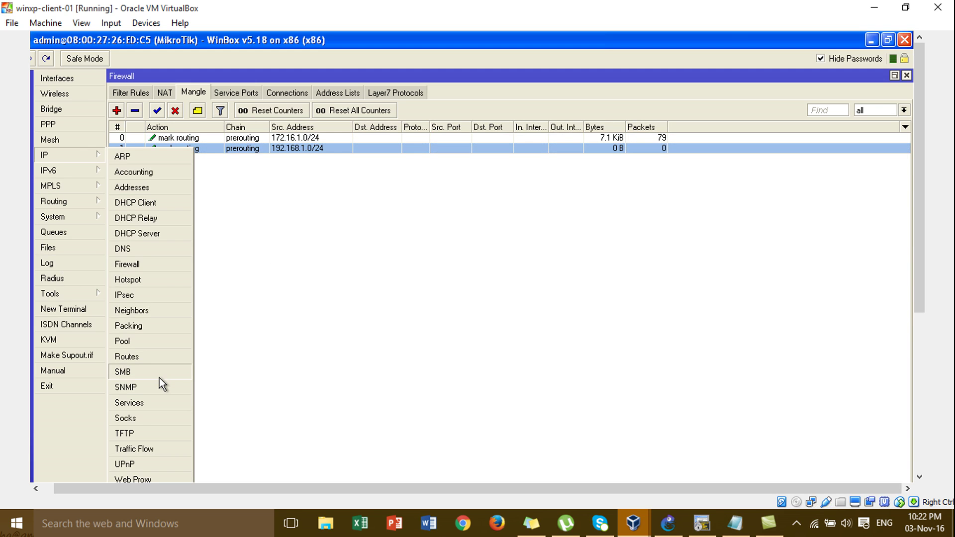
{"action": "left_click", "coordinate": [161, 357]}
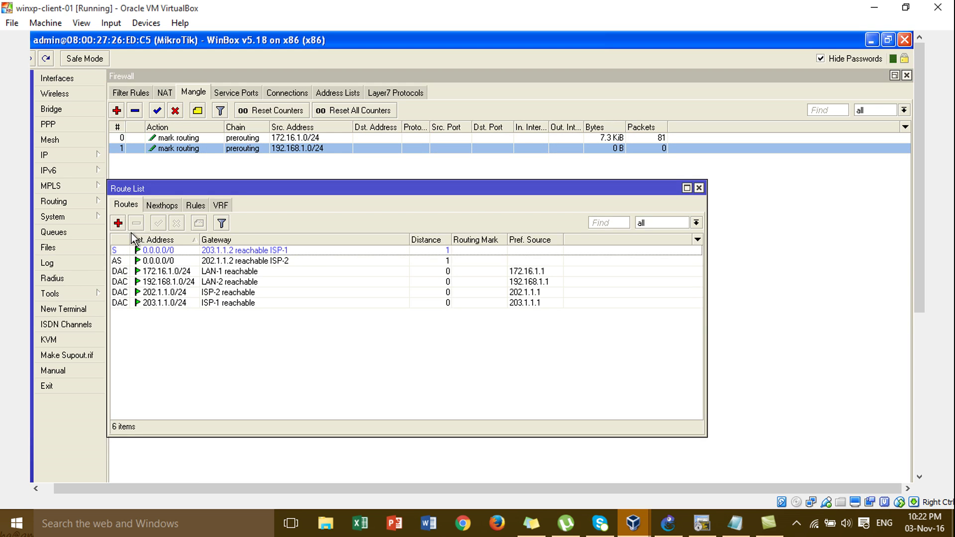
{"action": "left_click", "coordinate": [118, 222]}
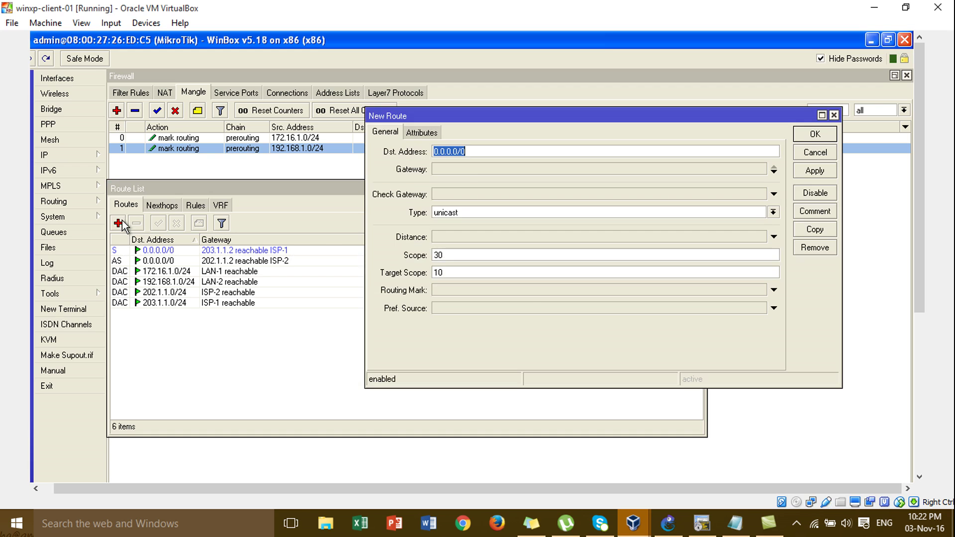
{"action": "left_click", "coordinate": [467, 169]}
{"action": "type", "text": "0.0.0.0"}
{"action": "double_click", "coordinate": [478, 169]}
{"action": "type", "text": "203.1.1.2"}
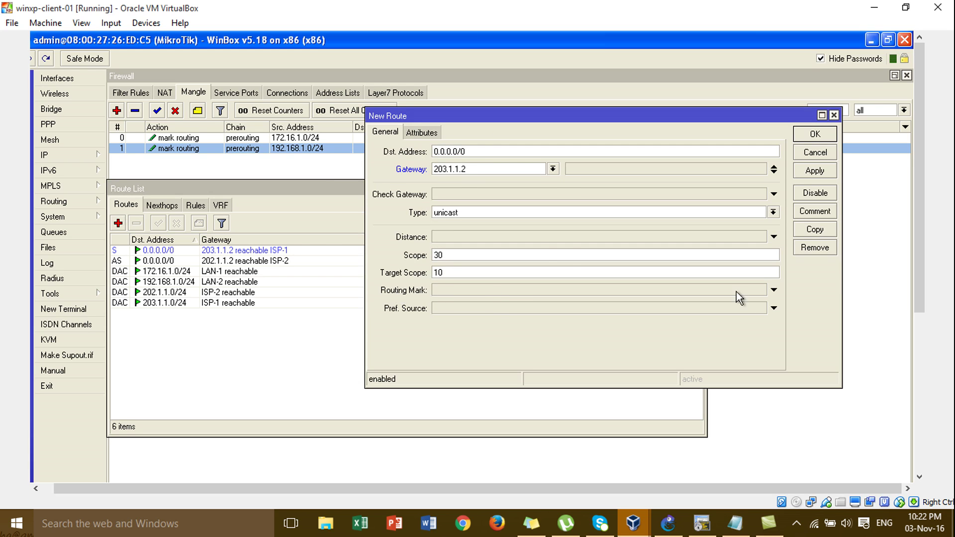
Set the new route's routing mark to LAN to ISP-1 and save it.
{"action": "left_click", "coordinate": [774, 292]}
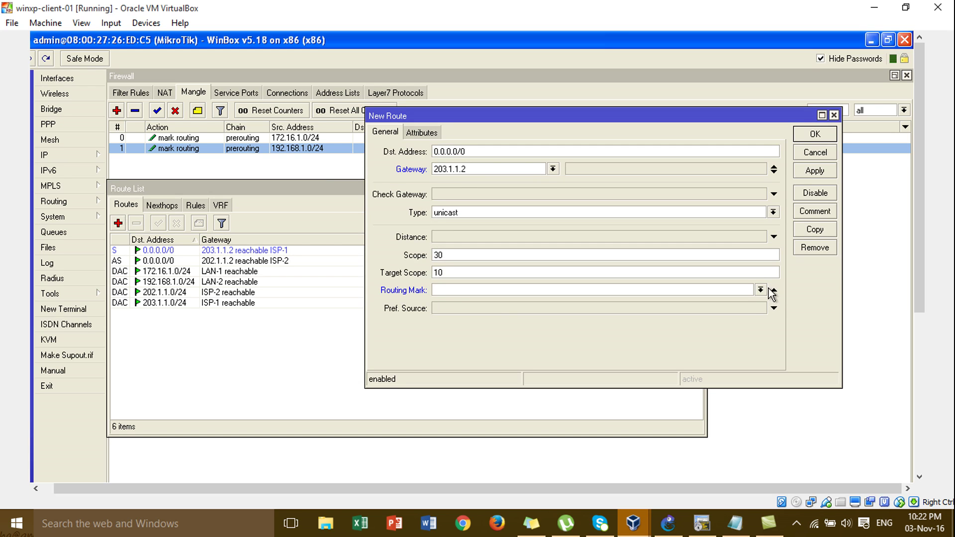
{"action": "left_click", "coordinate": [760, 290]}
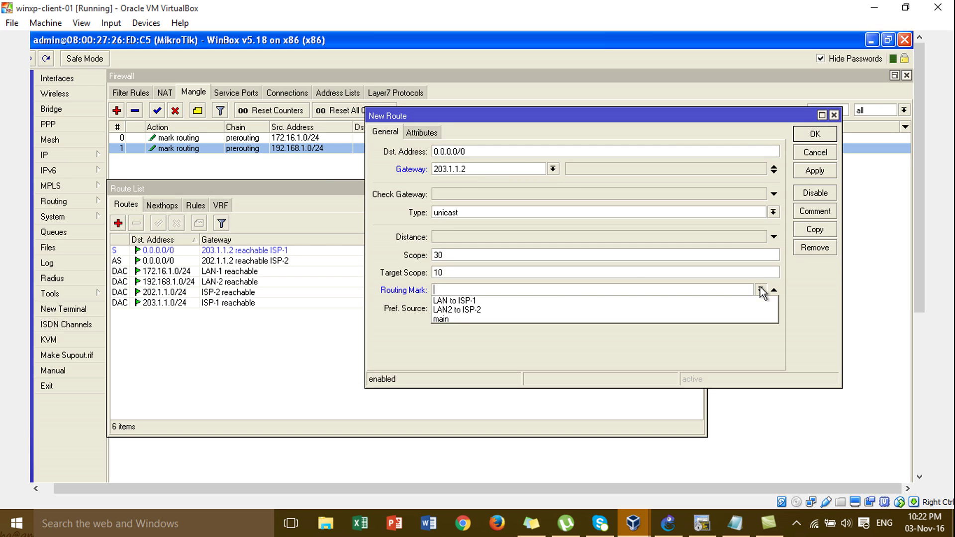
{"action": "left_click", "coordinate": [459, 301]}
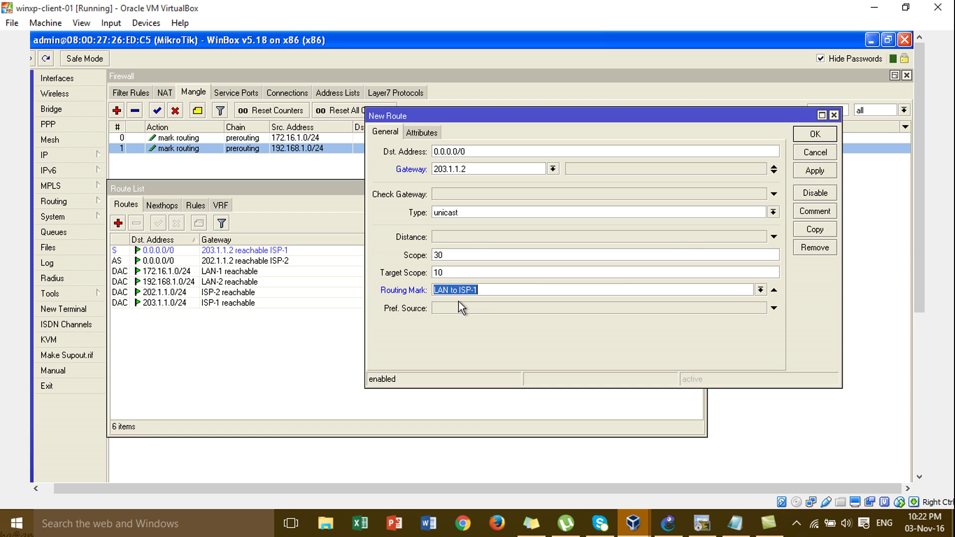
{"action": "left_click", "coordinate": [814, 171]}
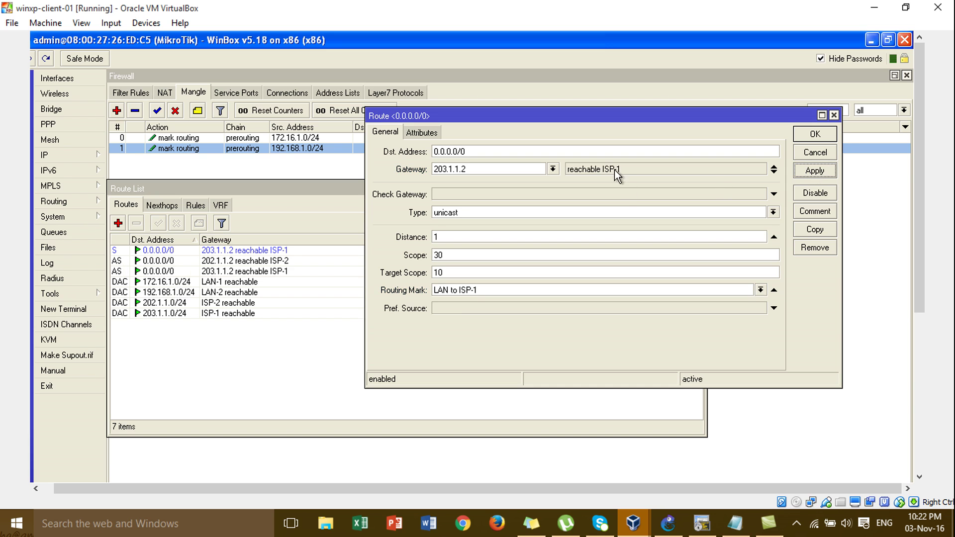
{"action": "left_click", "coordinate": [825, 134]}
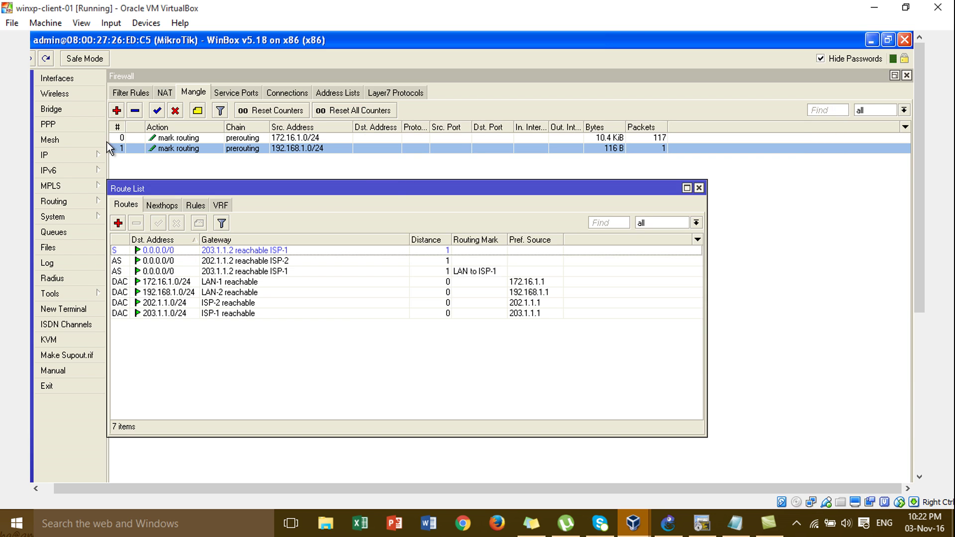
Create another route for destination 0.0.0.0/0 with gateway 202.1.1.2.
{"action": "left_click", "coordinate": [119, 224]}
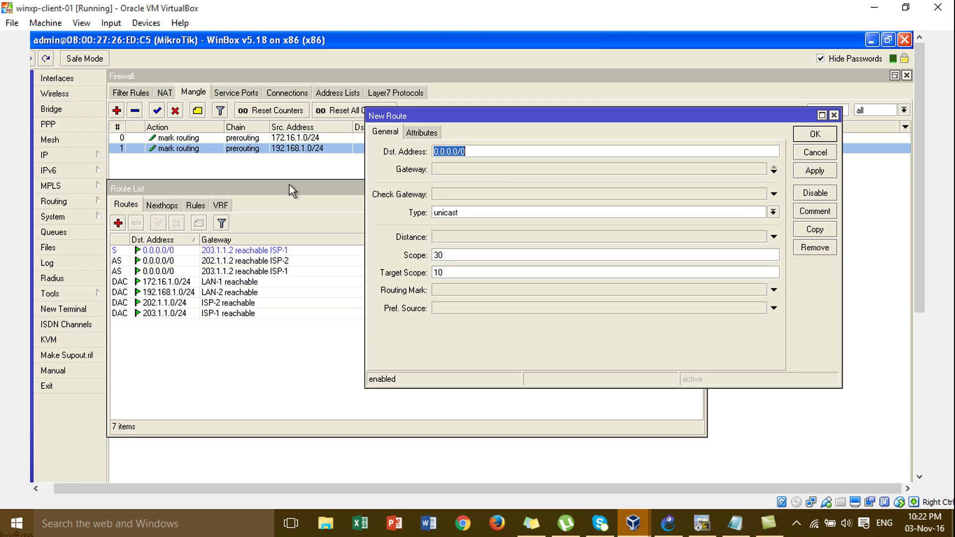
{"action": "left_click", "coordinate": [503, 169]}
{"action": "type", "text": "0.0.0.0"}
{"action": "left_click_drag", "start_coordinate": [490, 166], "coordinate": [282, 170]}
{"action": "type", "text": "202.1.1.2"}
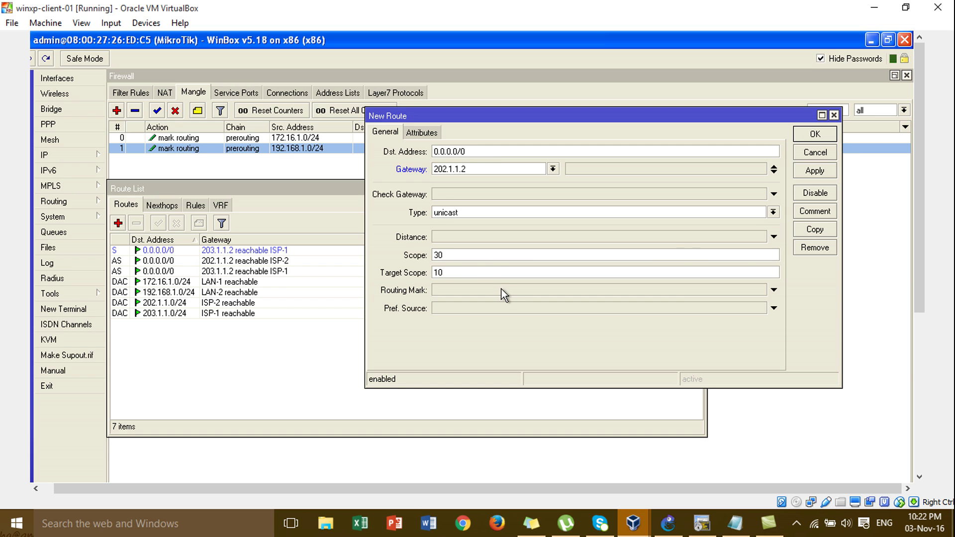
Assign the routing mark LAN2 to ISP-2 to the 202.1.1.2 route and save it.
{"action": "left_click", "coordinate": [774, 289]}
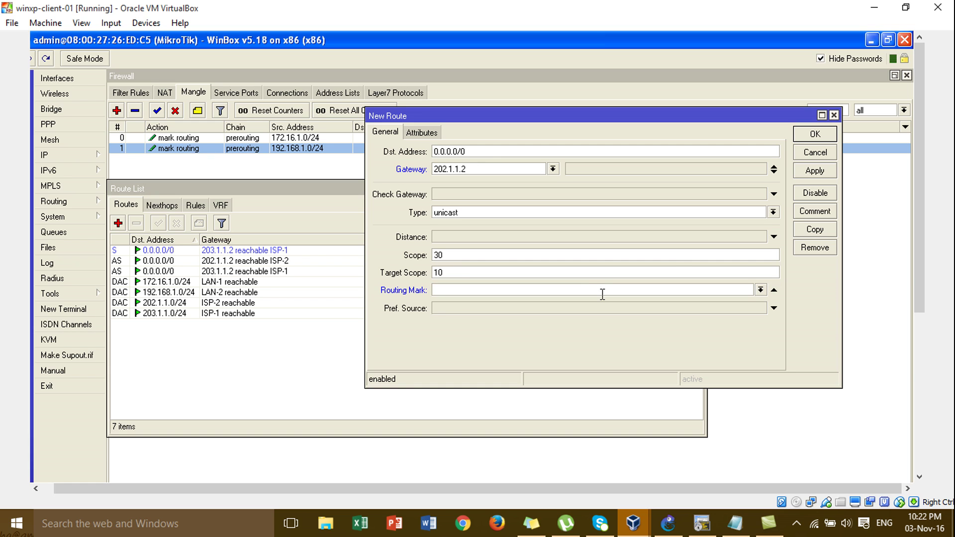
{"action": "left_click", "coordinate": [760, 290]}
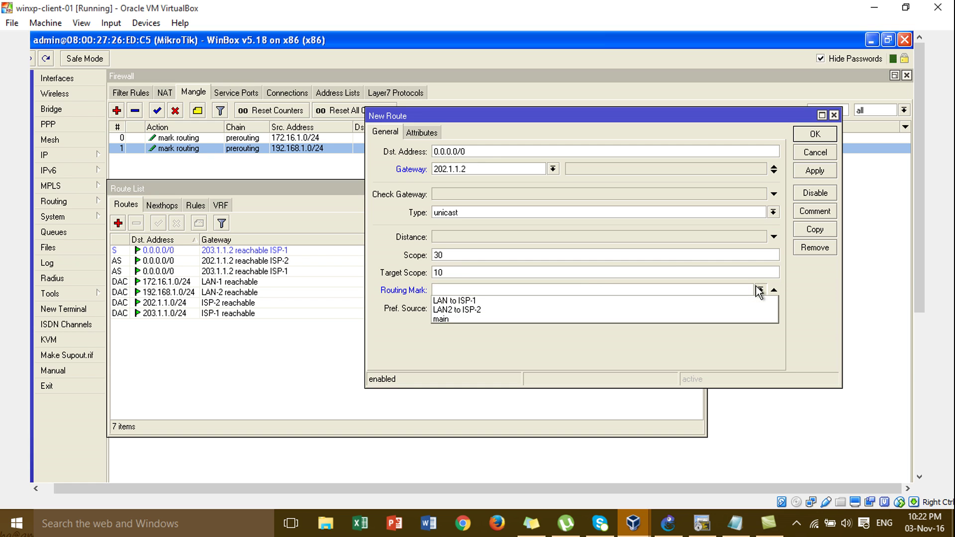
{"action": "left_click", "coordinate": [448, 310]}
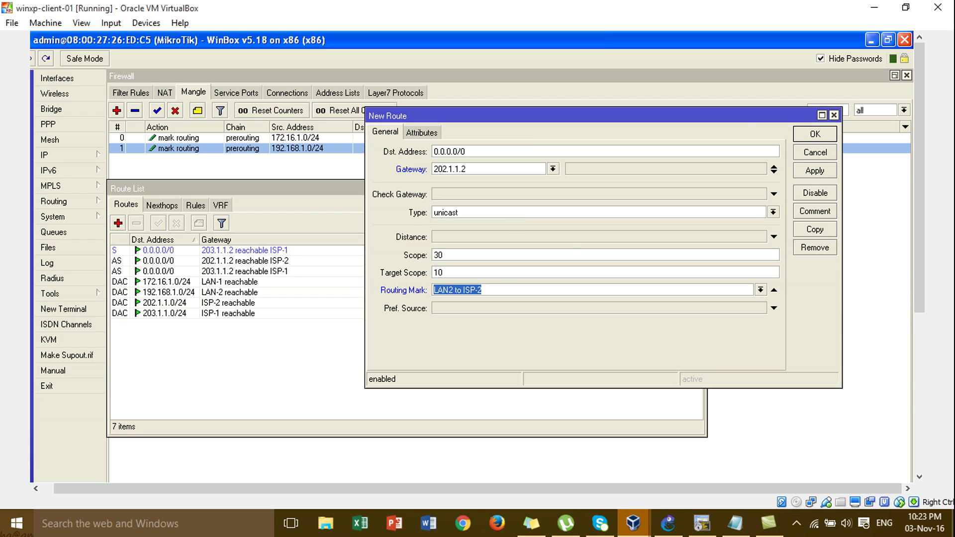
{"action": "left_click", "coordinate": [821, 170]}
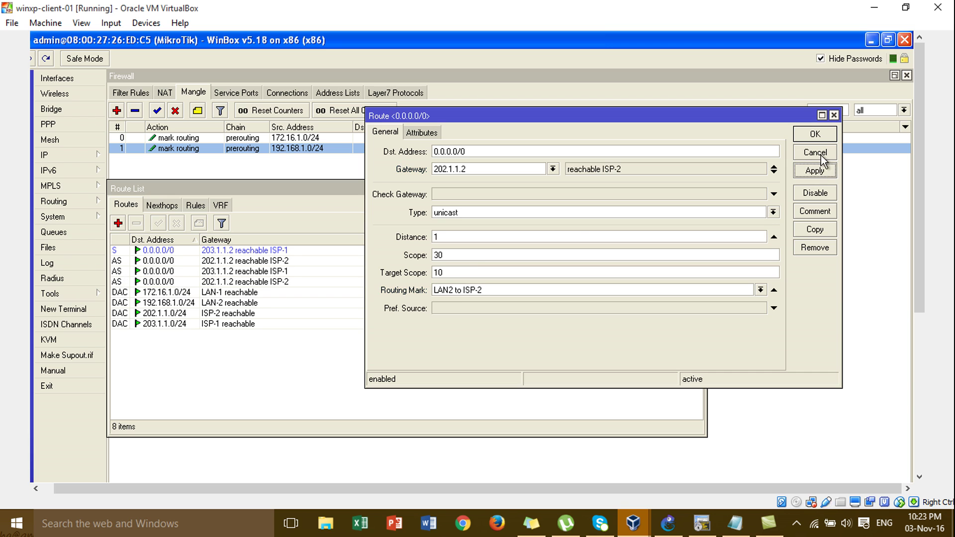
{"action": "left_click", "coordinate": [821, 136]}
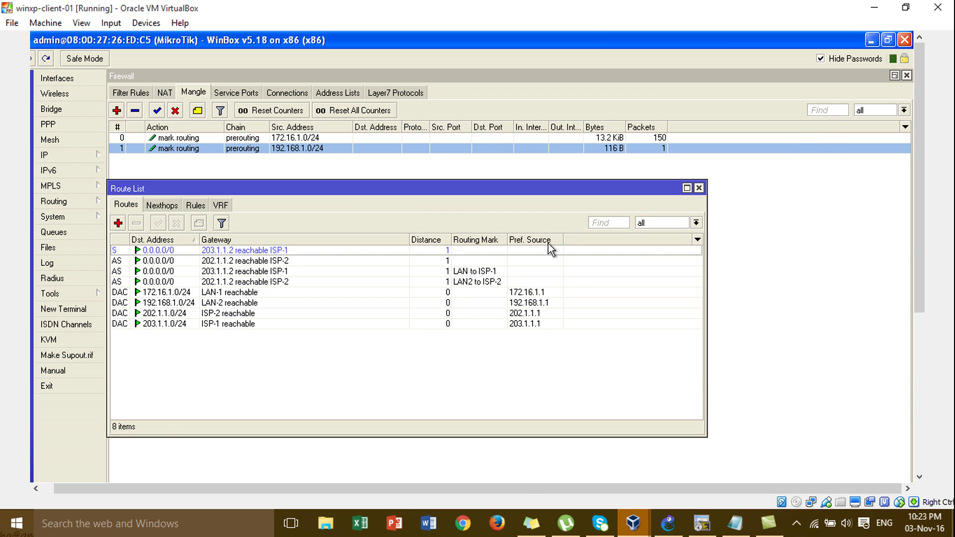
Review the gateways and routing marks of the default routes, and close the route list.
{"action": "left_click", "coordinate": [277, 275]}
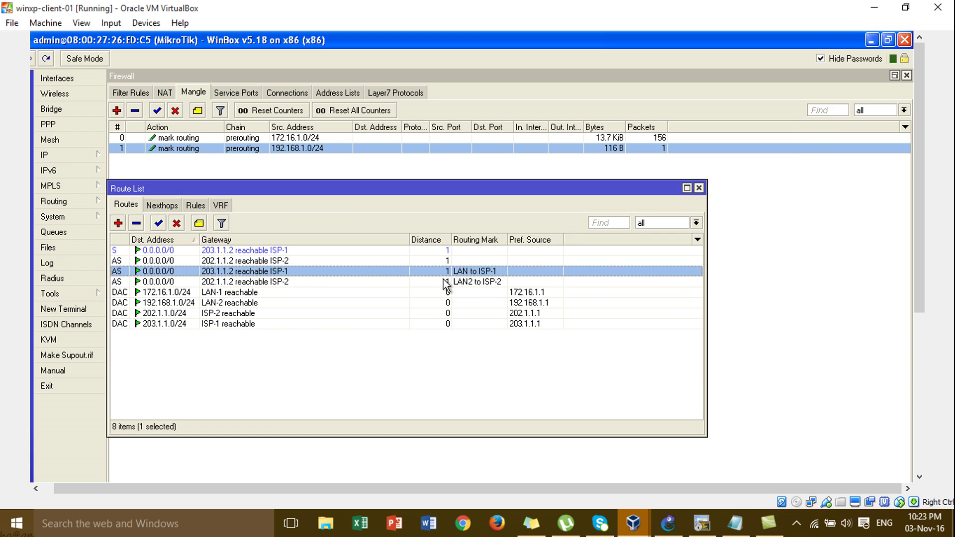
{"action": "left_click", "coordinate": [473, 290]}
{"action": "left_click", "coordinate": [489, 274]}
{"action": "left_click", "coordinate": [495, 262]}
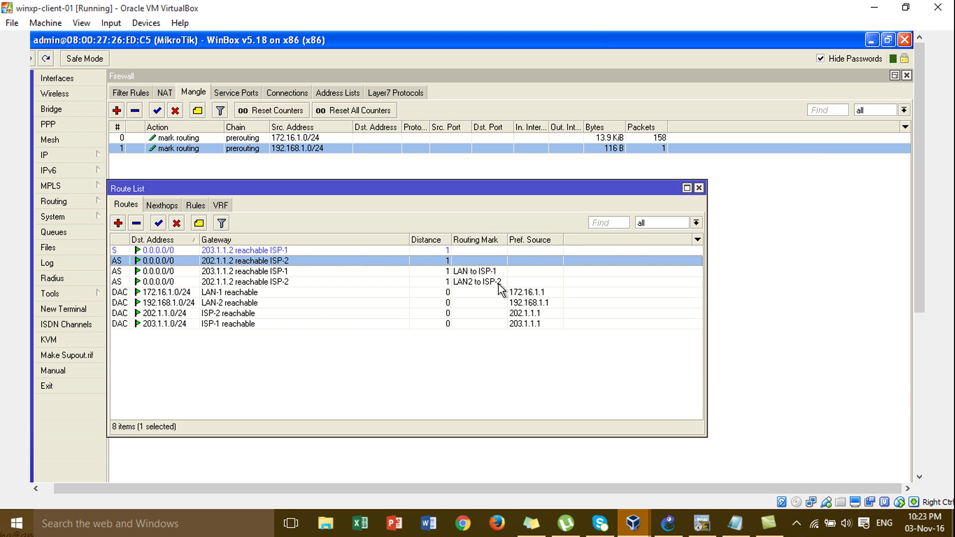
{"action": "left_click", "coordinate": [498, 283]}
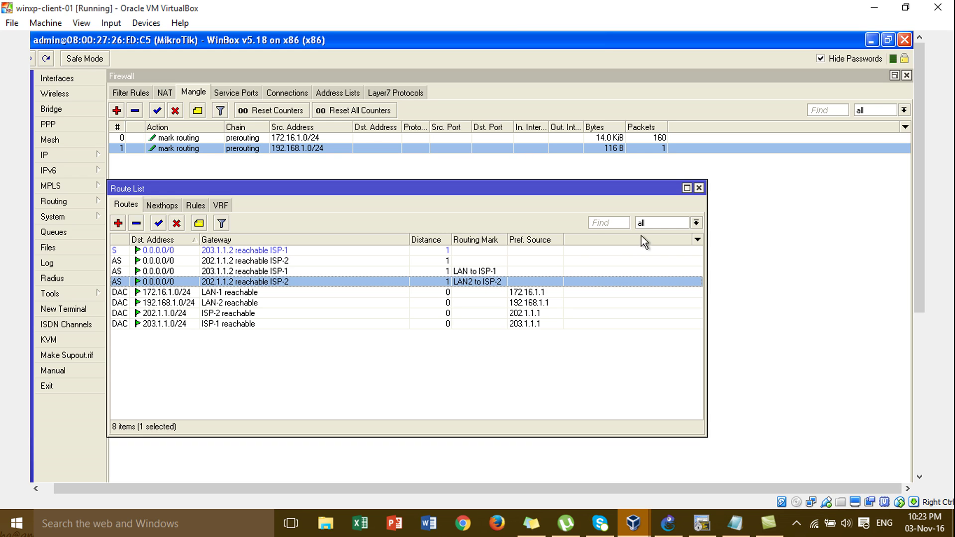
{"action": "left_click", "coordinate": [699, 188]}
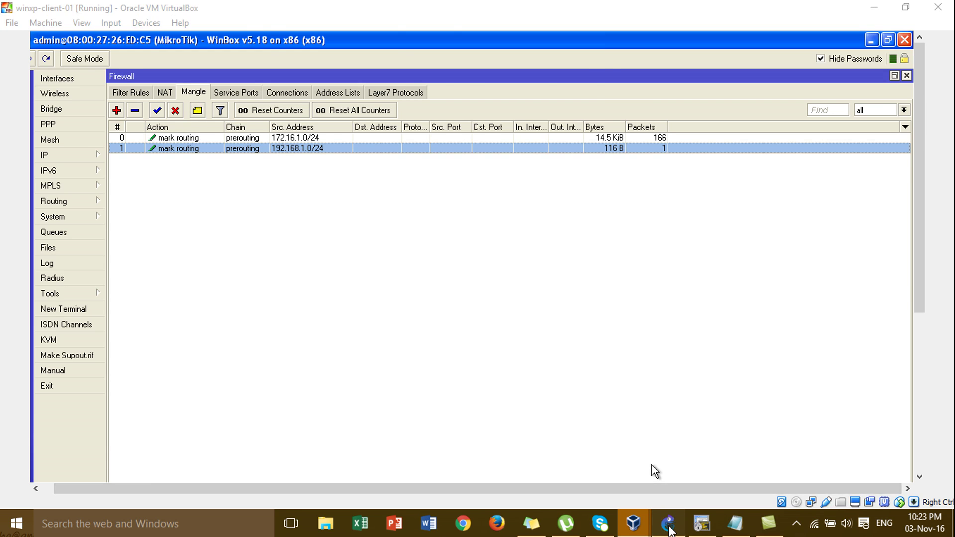
Switch to GNS3 and examine the topology from the 8.8.8.8 cloud down to both LAN clients.
{"action": "left_click", "coordinate": [668, 523]}
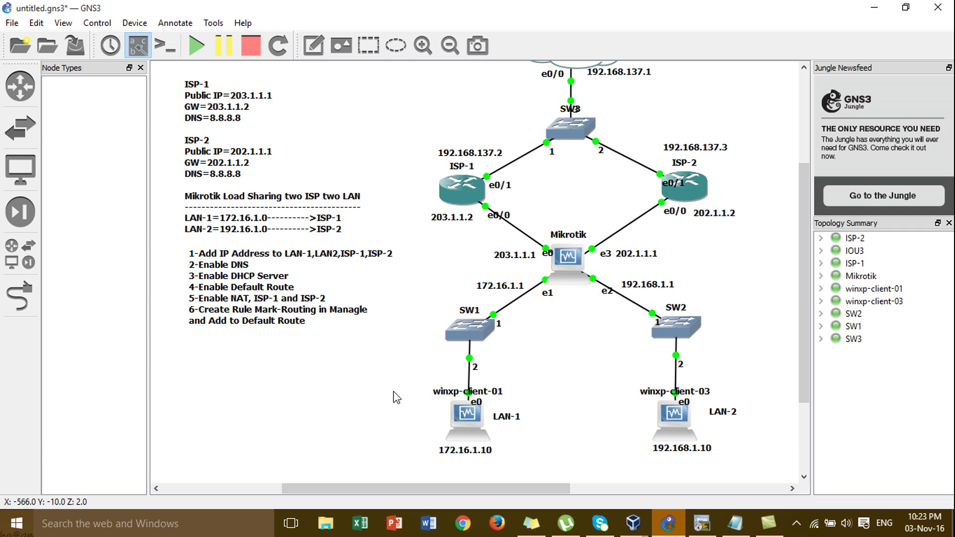
{"action": "mouse_move", "coordinate": [633, 533]}
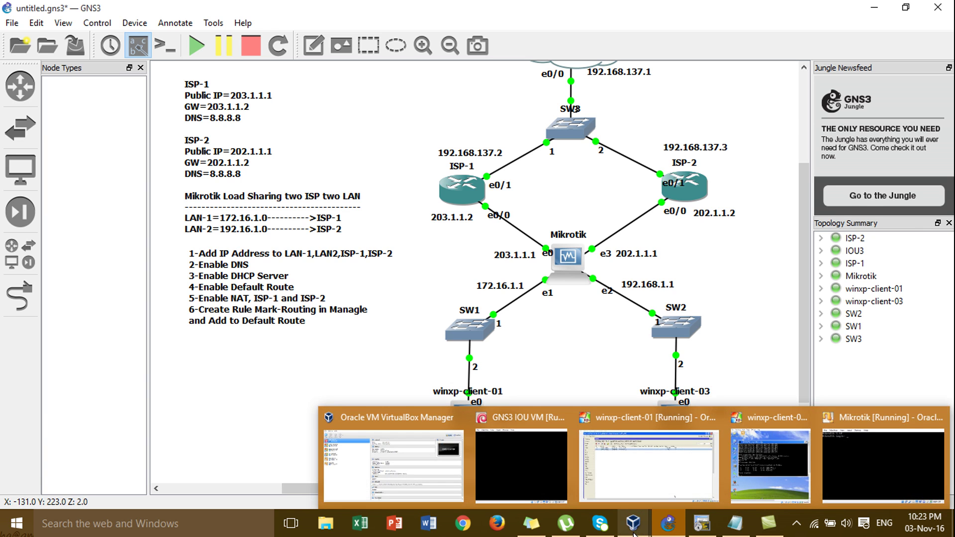
{"action": "left_click_drag", "start_coordinate": [804, 229], "coordinate": [798, 196]}
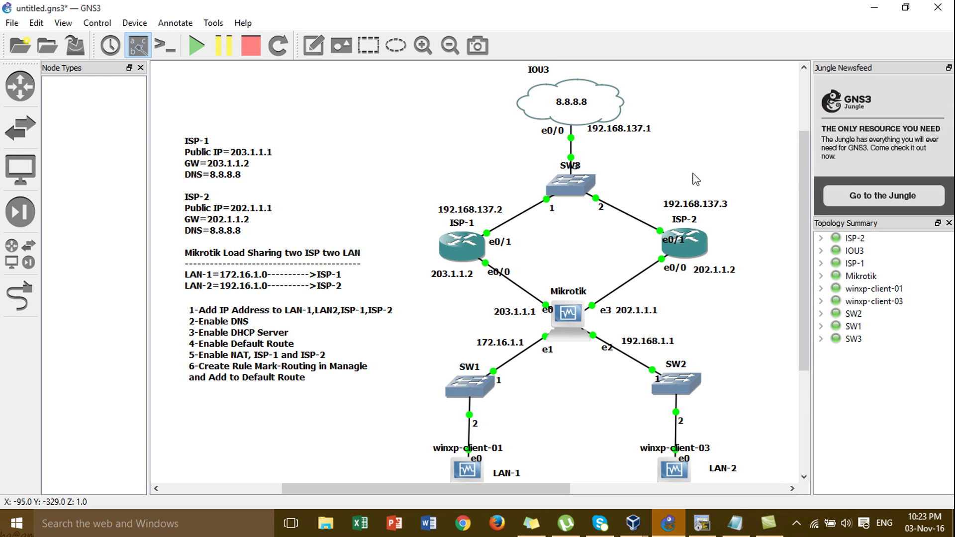
{"action": "mouse_move", "coordinate": [567, 108]}
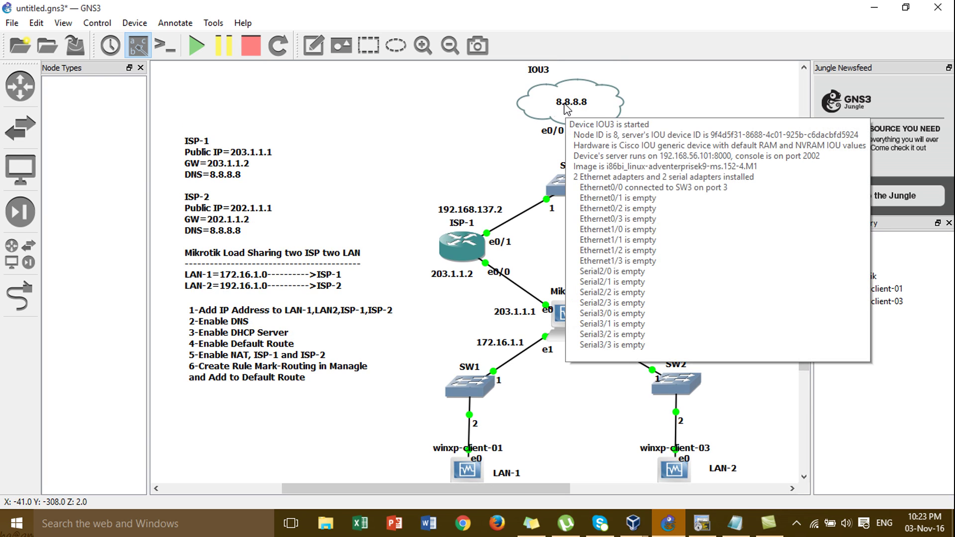
{"action": "left_click_drag", "start_coordinate": [805, 170], "coordinate": [805, 177]}
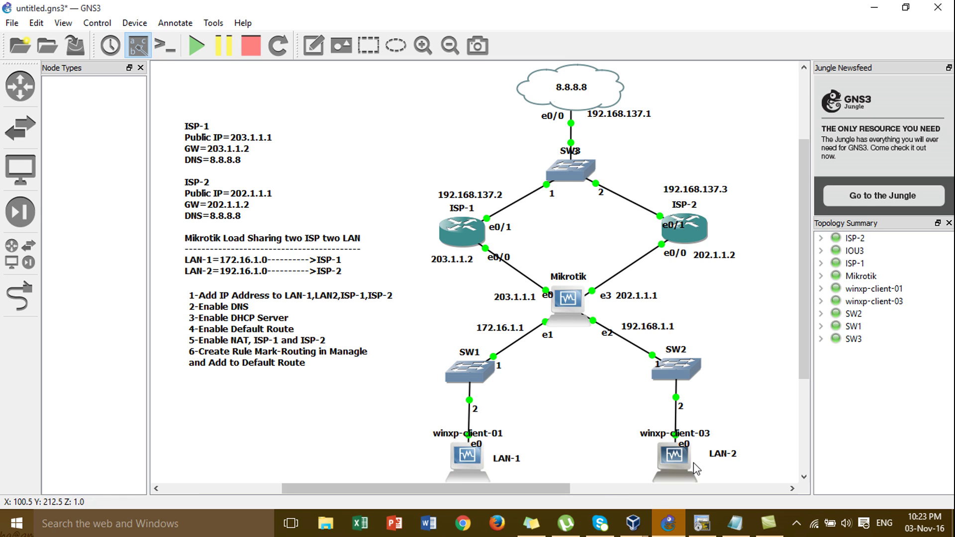
{"action": "mouse_move", "coordinate": [701, 523]}
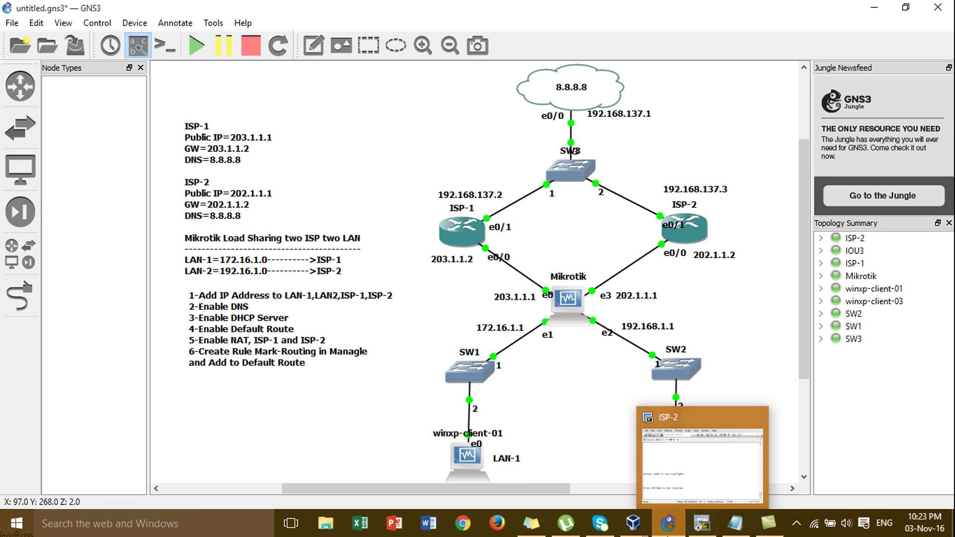
Return to the winxp-client-01 virtual machine, restore the Firewall window to a floating size, and minimize WinBox to show the desktop.
{"action": "mouse_move", "coordinate": [641, 531]}
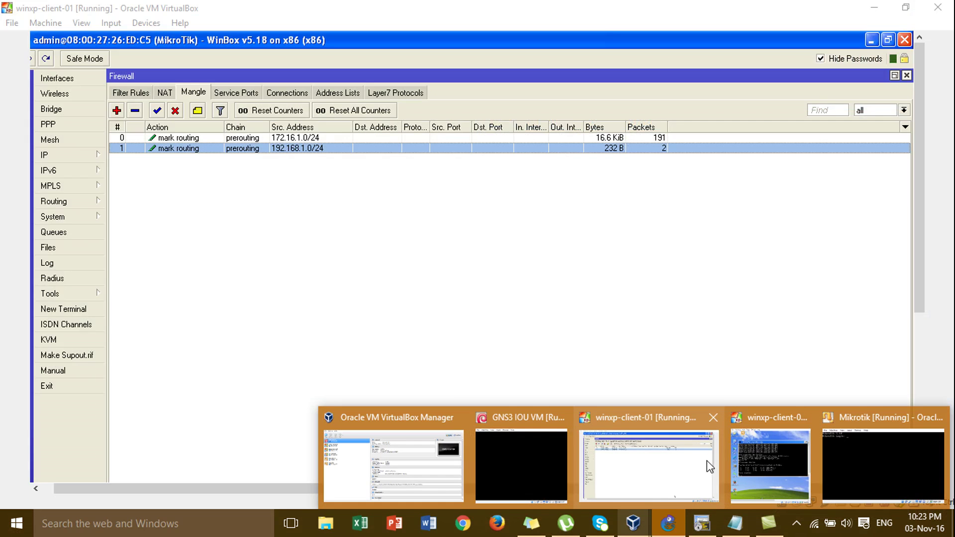
{"action": "left_click", "coordinate": [690, 459]}
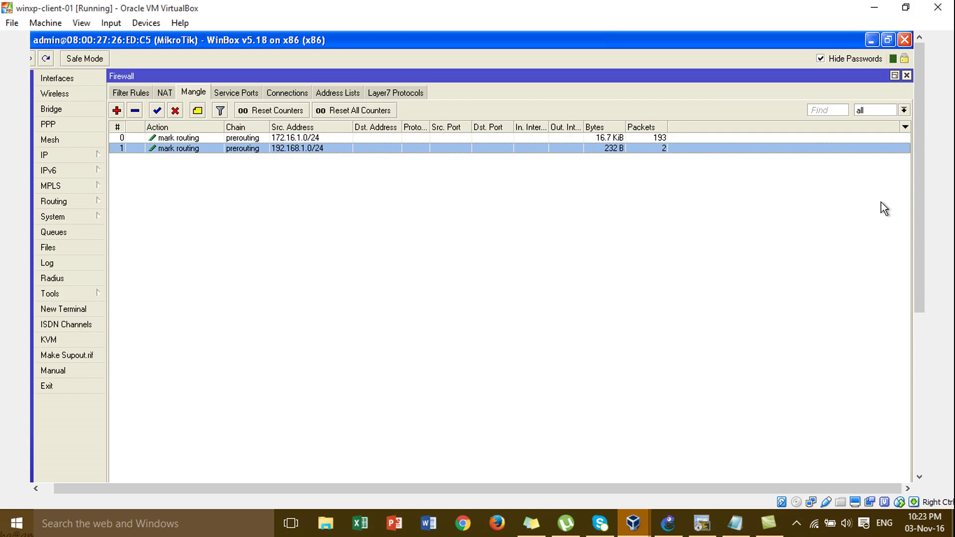
{"action": "left_click", "coordinate": [893, 77]}
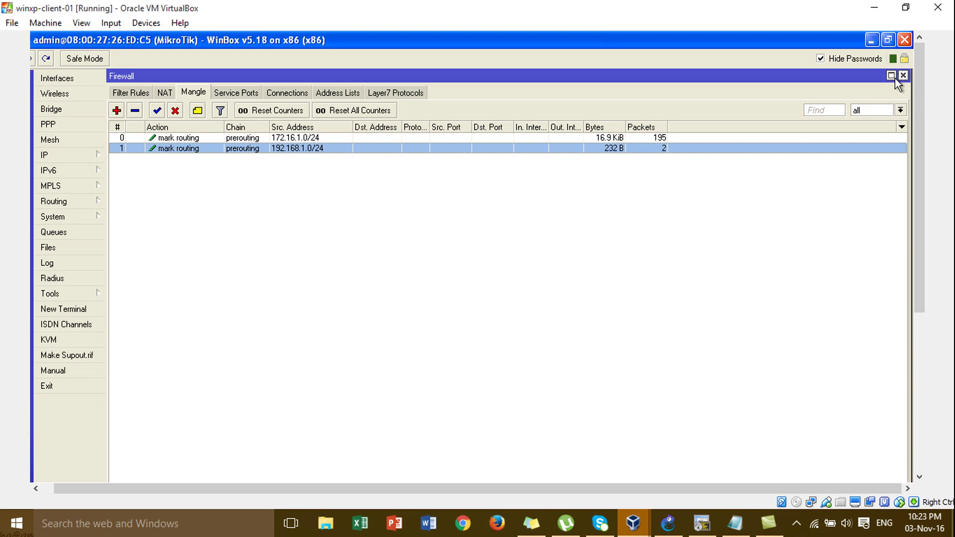
{"action": "left_click_drag", "start_coordinate": [853, 72], "coordinate": [827, 191]}
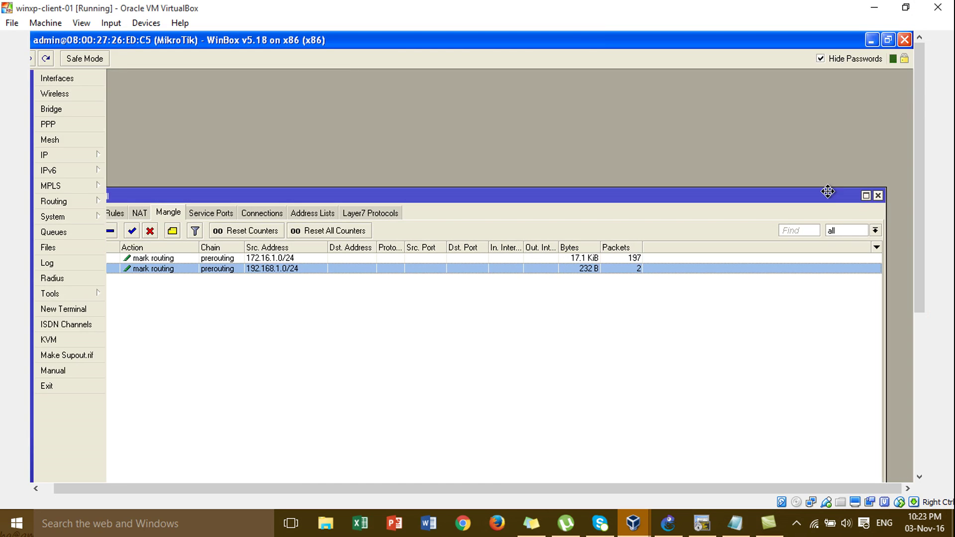
{"action": "left_click", "coordinate": [871, 41]}
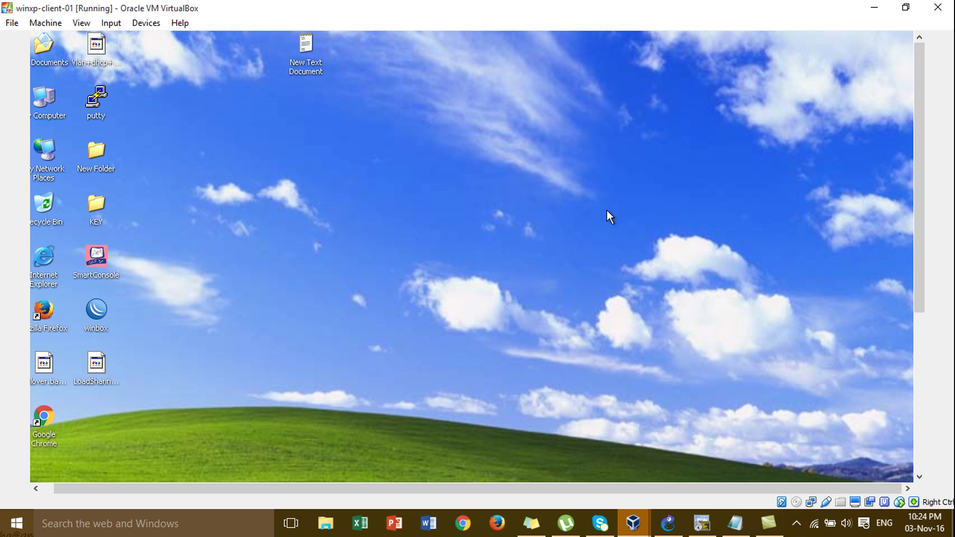
In winxp-client-01's command prompt, change to the root of drive C and start a continuous ping to 8.8.8.8.
{"action": "key", "text": "alt+Tab"}
{"action": "key", "text": "Return"}
{"action": "key", "text": "Return"}
{"action": "type", "text": "cd\\"}
{"action": "key", "text": "Return"}
{"action": "key", "text": "Return"}
{"action": "type", "text": "ping 8.8."}
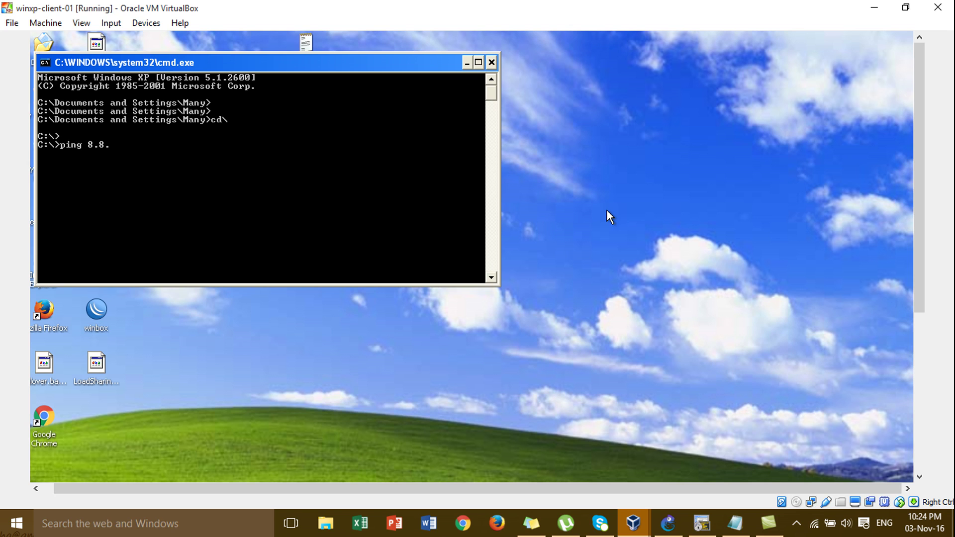
{"action": "type", "text": "8.8 -t"}
{"action": "key", "text": "Return"}
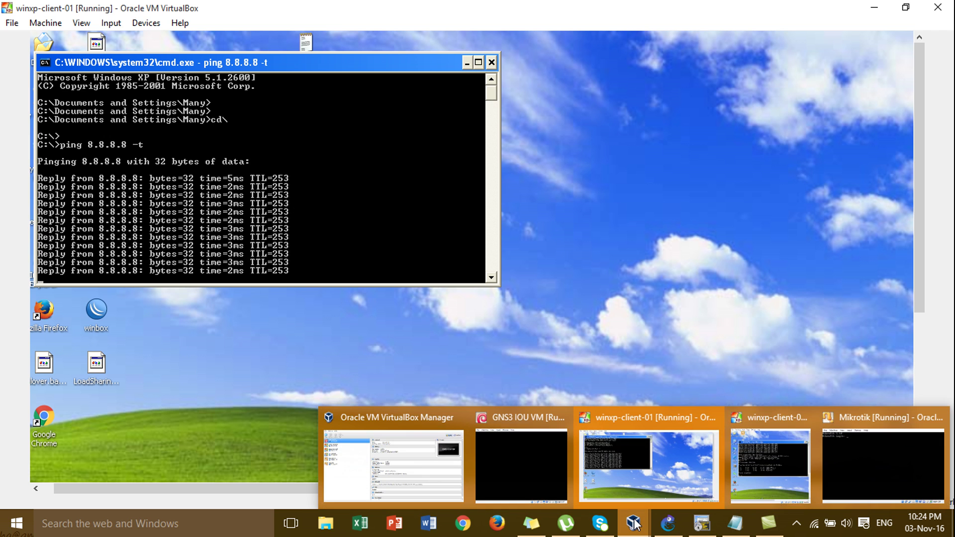
Switch to winxp-client-03 and start a continuous ping to 8.8.8.8 from its command prompt.
{"action": "mouse_move", "coordinate": [646, 520]}
{"action": "left_click", "coordinate": [783, 463]}
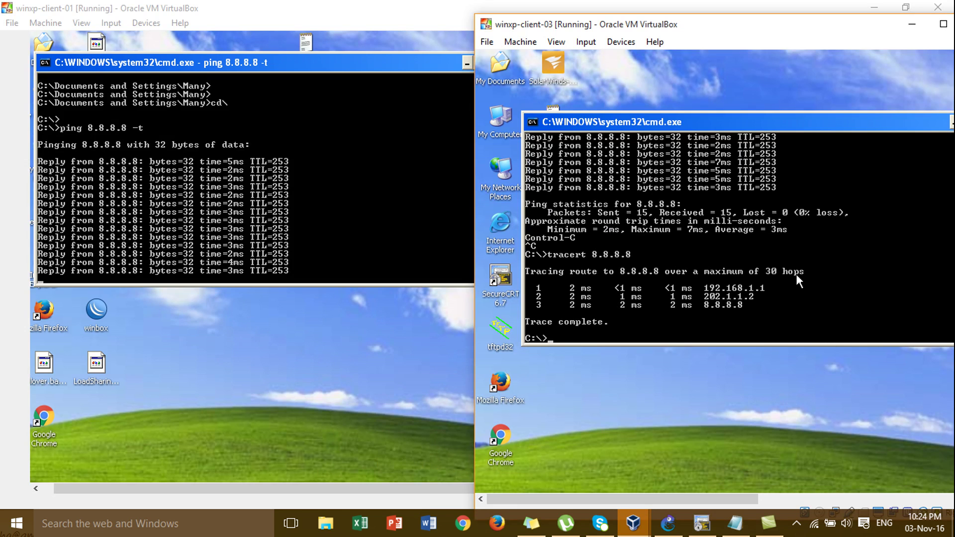
{"action": "key", "text": "Up"}
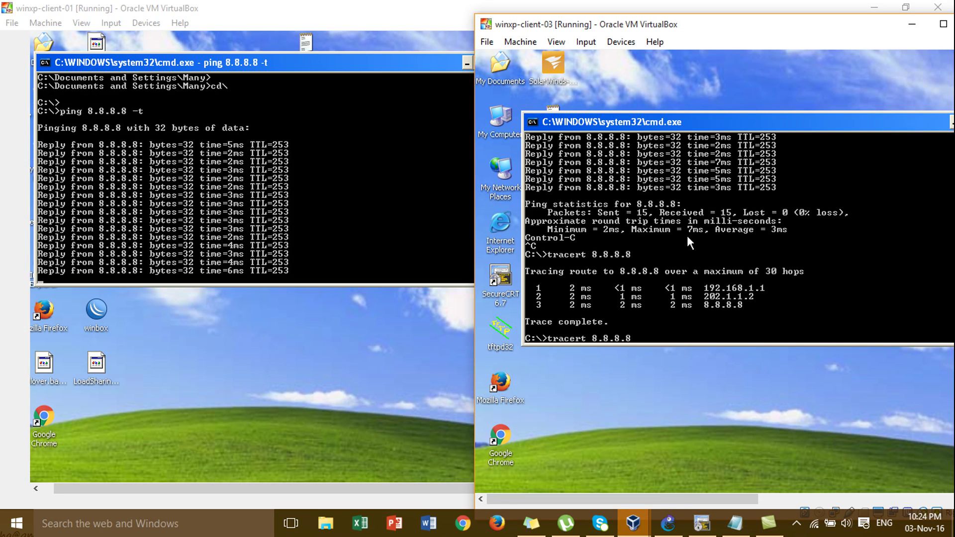
{"action": "key", "text": "BackSpace"}
{"action": "key", "text": "BackSpace"}
{"action": "key", "text": "BackSpace"}
{"action": "key", "text": "BackSpace"}
{"action": "key", "text": "BackSpace"}
{"action": "key", "text": "BackSpace"}
{"action": "key", "text": "BackSpace"}
{"action": "key", "text": "BackSpace"}
{"action": "key", "text": "BackSpace"}
{"action": "key", "text": "BackSpace"}
{"action": "key", "text": "BackSpace"}
{"action": "key", "text": "BackSpace"}
{"action": "key", "text": "BackSpace"}
{"action": "key", "text": "BackSpace"}
{"action": "key", "text": "BackSpace"}
{"action": "type", "text": "pi"}
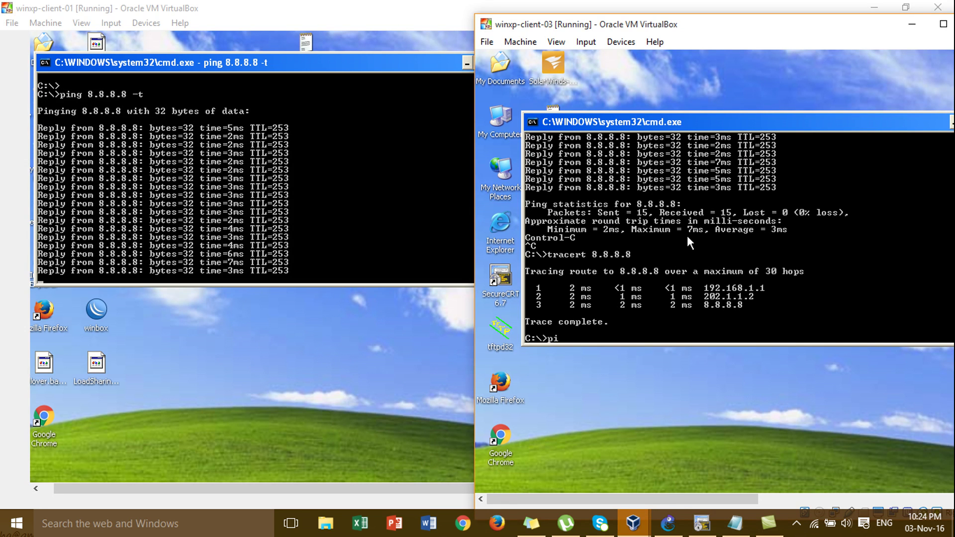
{"action": "type", "text": "ng 8.8.8.8"}
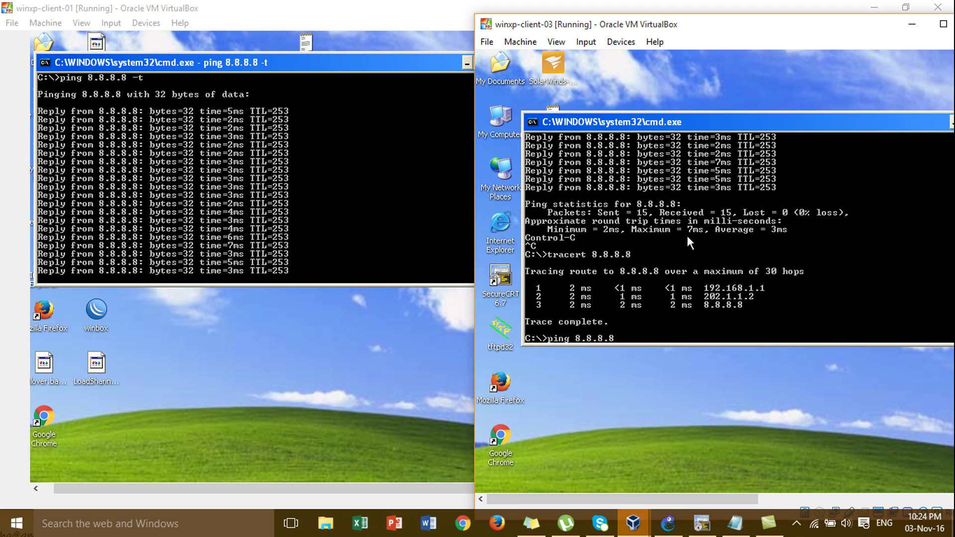
{"action": "type", "text": "-t"}
{"action": "key", "text": "Return"}
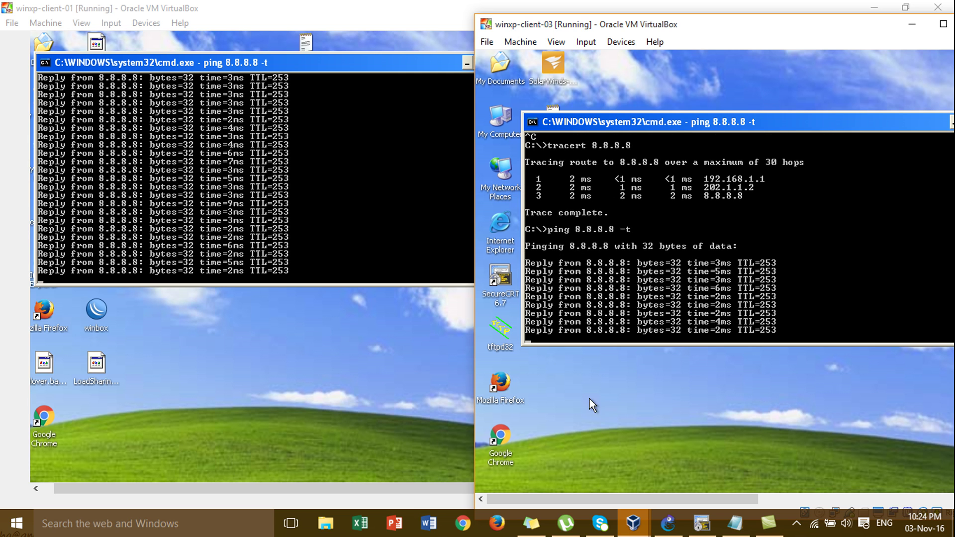
View the topology in GNS3, and on winxp-client-01 stop the continuous ping and trace the route to 8.8.8.8.
{"action": "left_click", "coordinate": [667, 523]}
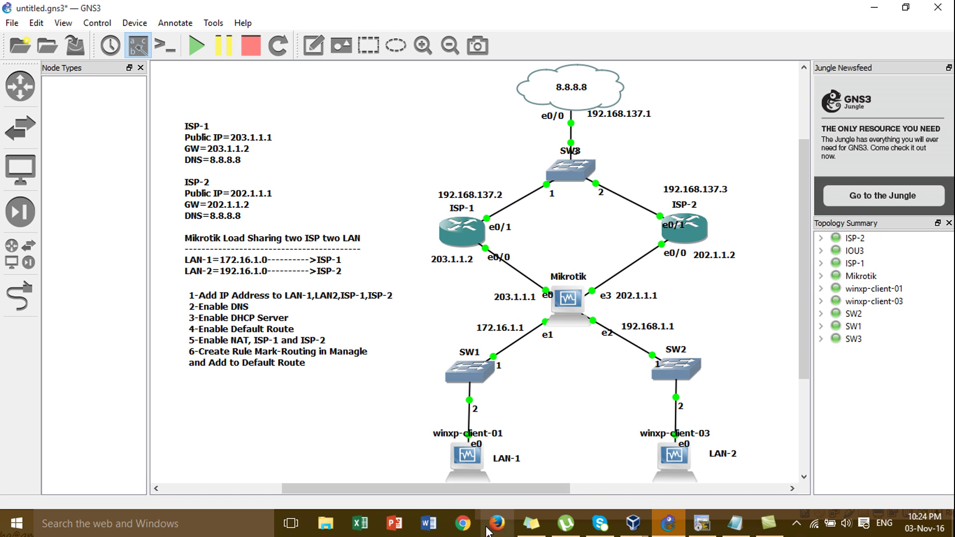
{"action": "mouse_move", "coordinate": [437, 490]}
{"action": "left_mouse_down"}
{"action": "mouse_move", "coordinate": [463, 485]}
{"action": "mouse_move", "coordinate": [444, 480]}
{"action": "left_mouse_up"}
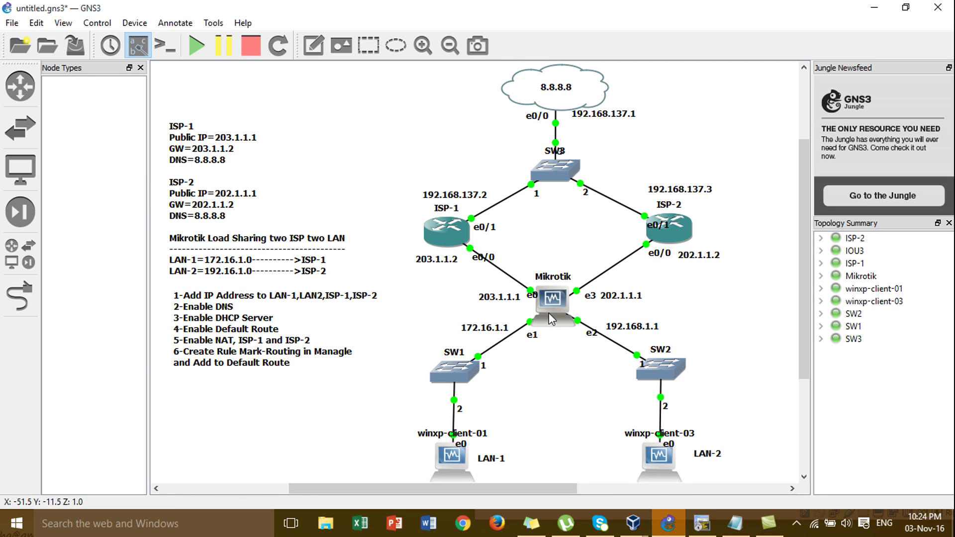
{"action": "mouse_move", "coordinate": [636, 528]}
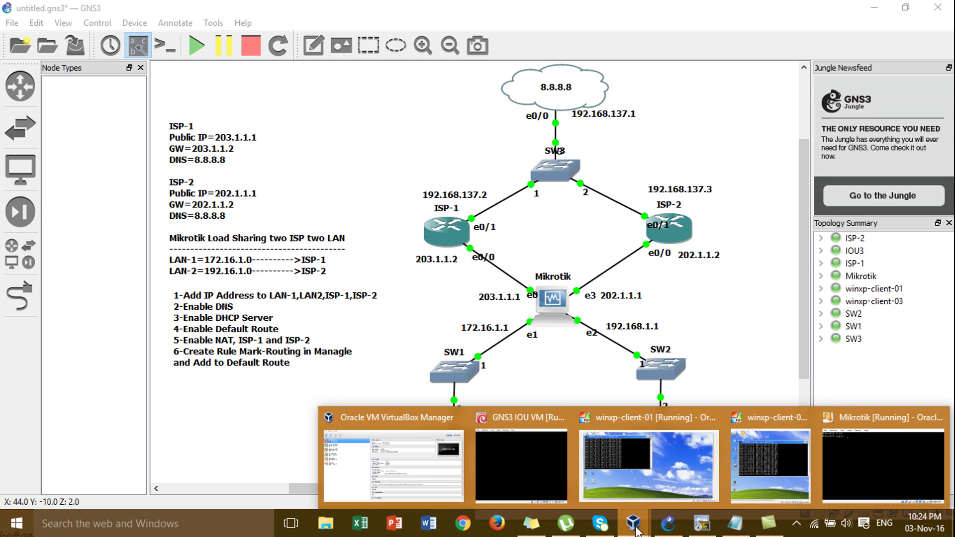
{"action": "left_click", "coordinate": [633, 442]}
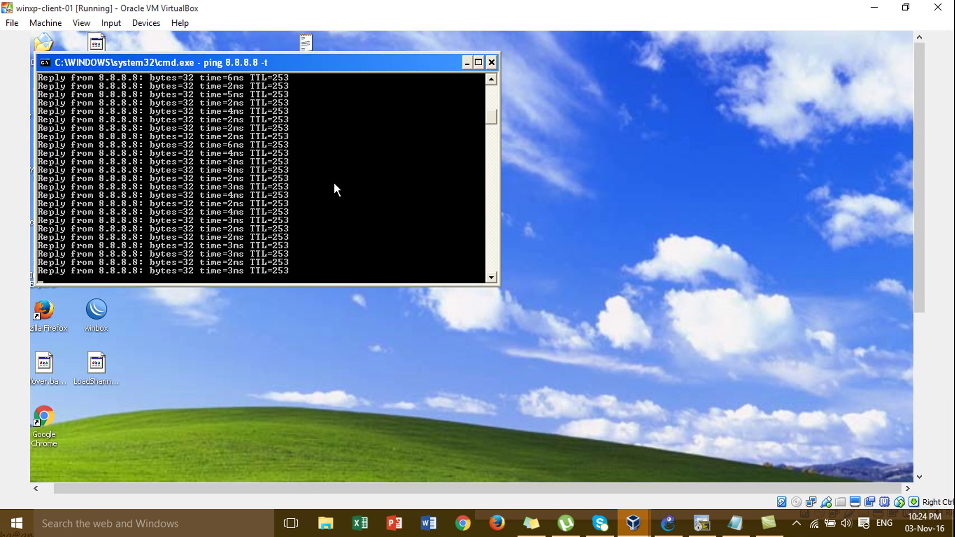
{"action": "left_click_drag", "start_coordinate": [307, 65], "coordinate": [363, 88]}
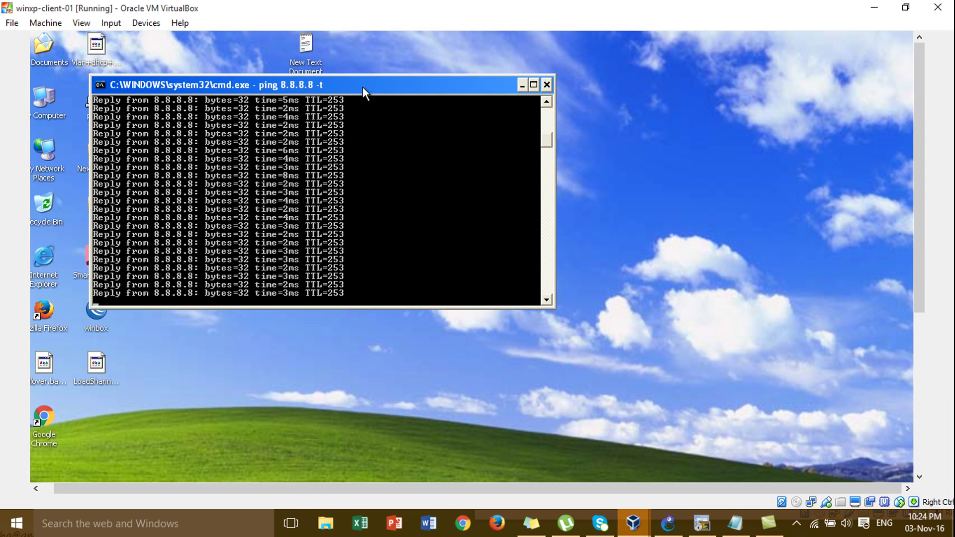
{"action": "key", "text": "ctrl+c"}
{"action": "type", "text": "tracert"}
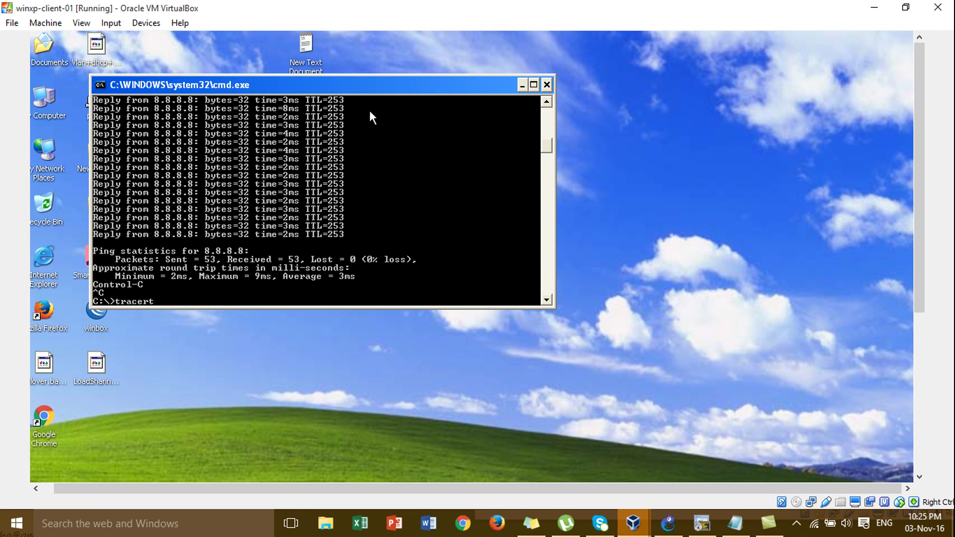
{"action": "type", "text": " 8.8.8.8"}
{"action": "key", "text": "Return"}
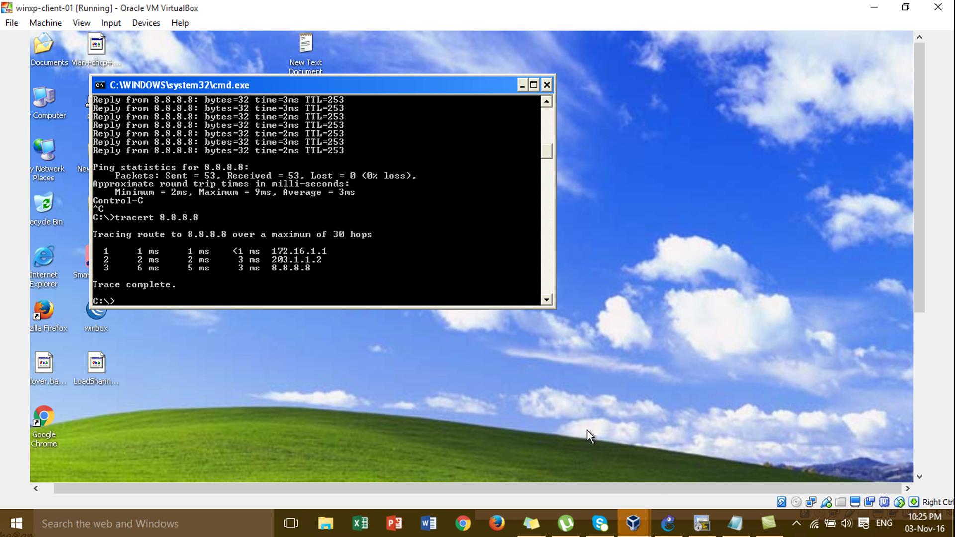
On winxp-client-03, stop the continuous ping and trace the route to 8.8.8.8.
{"action": "left_click", "coordinate": [633, 522]}
{"action": "left_click", "coordinate": [733, 476]}
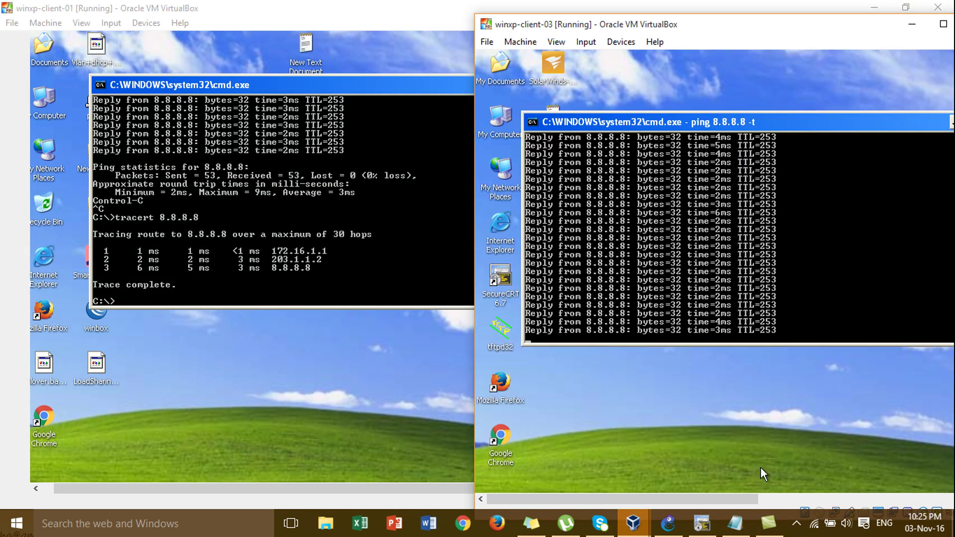
{"action": "key", "text": "ctrl+c"}
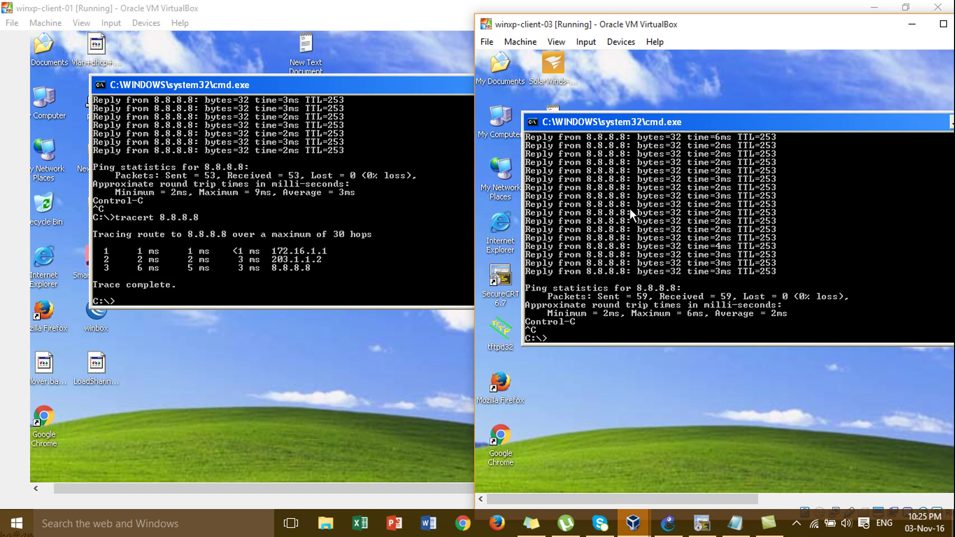
{"action": "type", "text": "tracert 8.8.8.8"}
{"action": "key", "text": "Return"}
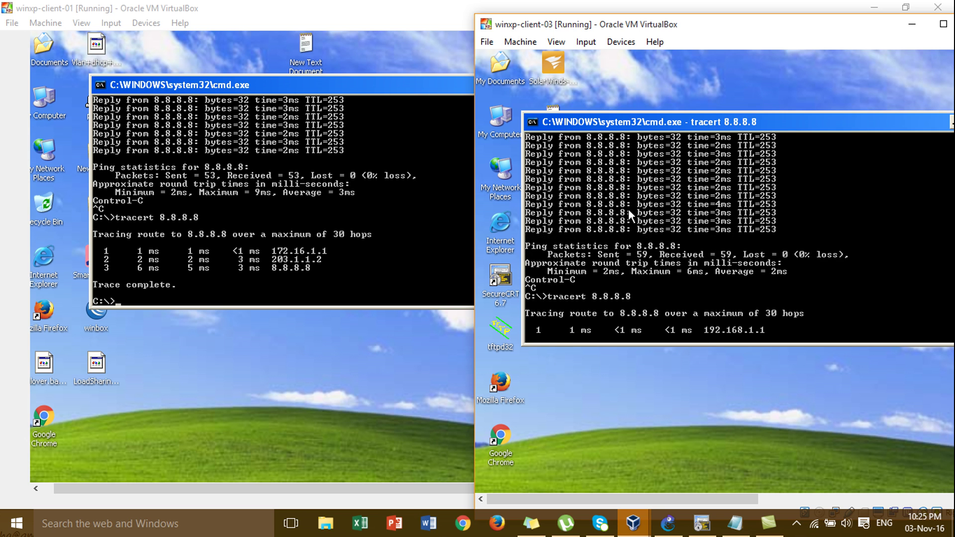
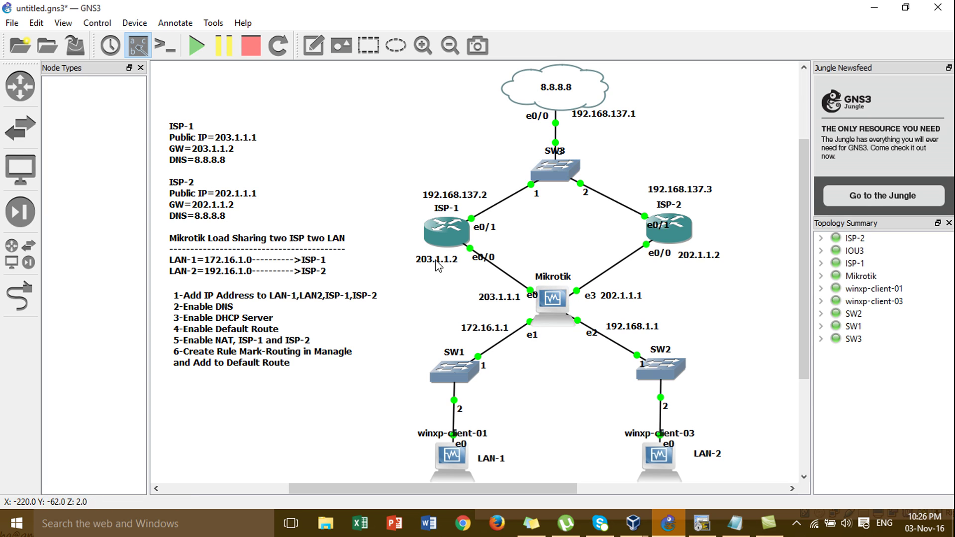
Shrink the winxp-client-01 window so the GNS3 topology shows beside it, and rerun the trace to 8.8.8.8.
{"action": "left_click", "coordinate": [635, 521]}
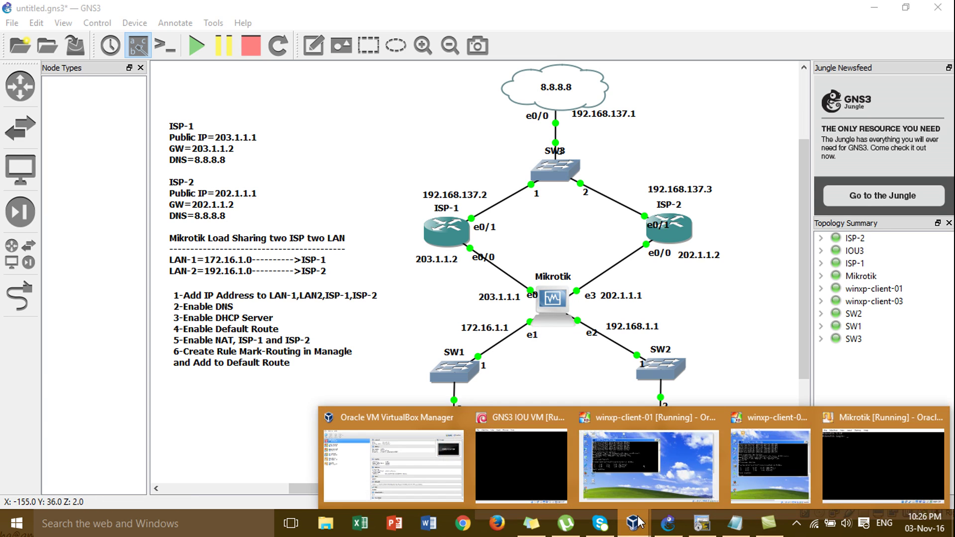
{"action": "left_click", "coordinate": [647, 470]}
{"action": "left_click", "coordinate": [905, 7]}
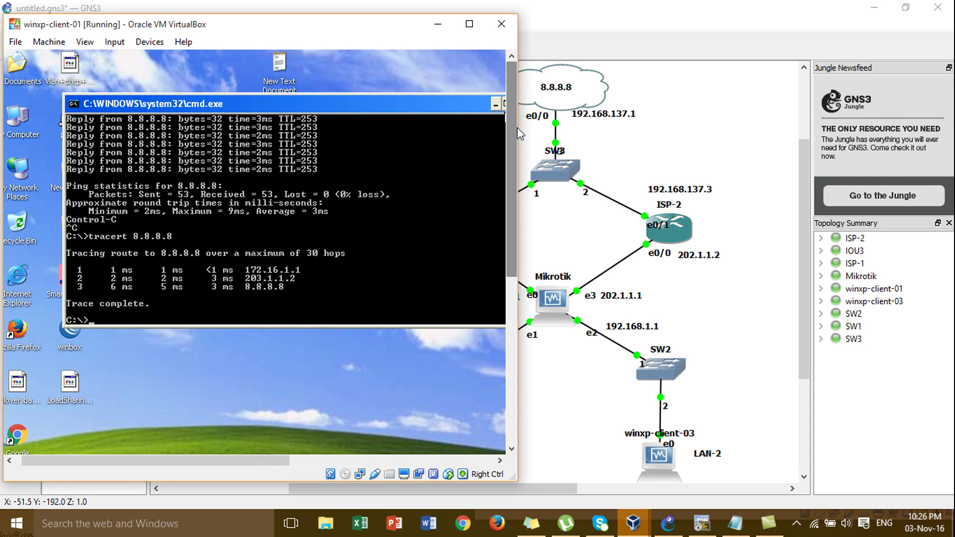
{"action": "left_click_drag", "start_coordinate": [517, 137], "coordinate": [363, 153]}
{"action": "key", "text": "Up"}
{"action": "key", "text": "Return"}
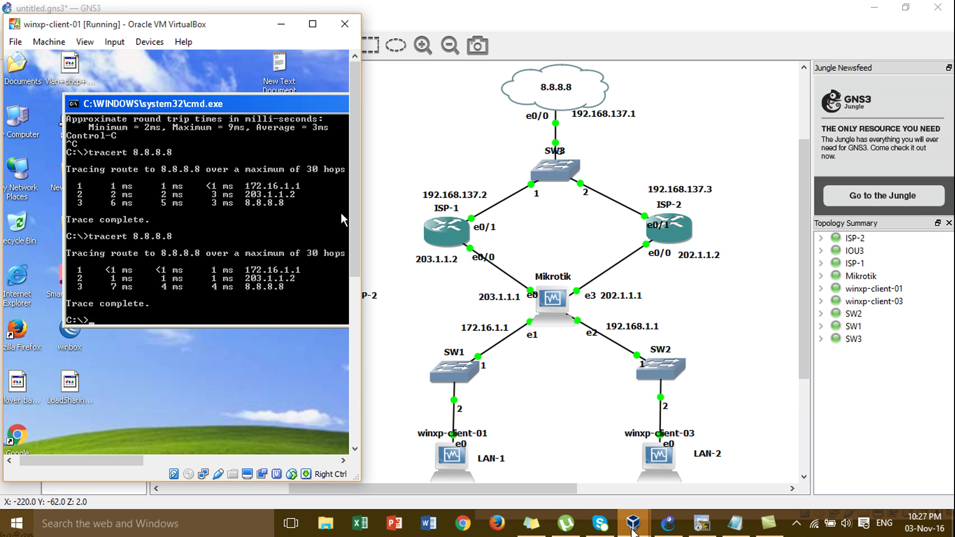
Move the winxp-client-03 window clear of the ISP-2 side of the topology and rerun its trace to 8.8.8.8.
{"action": "mouse_move", "coordinate": [632, 531]}
{"action": "left_click", "coordinate": [730, 460]}
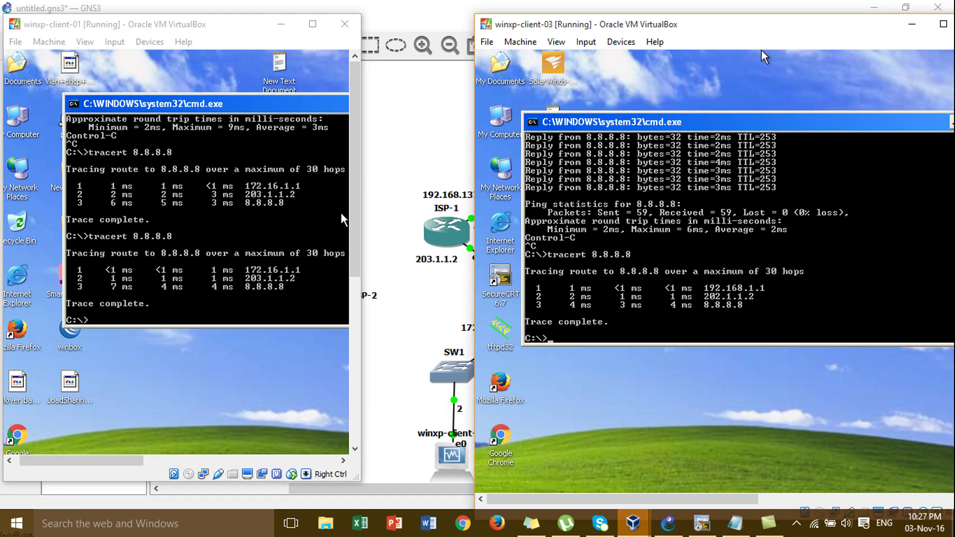
{"action": "left_click_drag", "start_coordinate": [730, 28], "coordinate": [251, 44]}
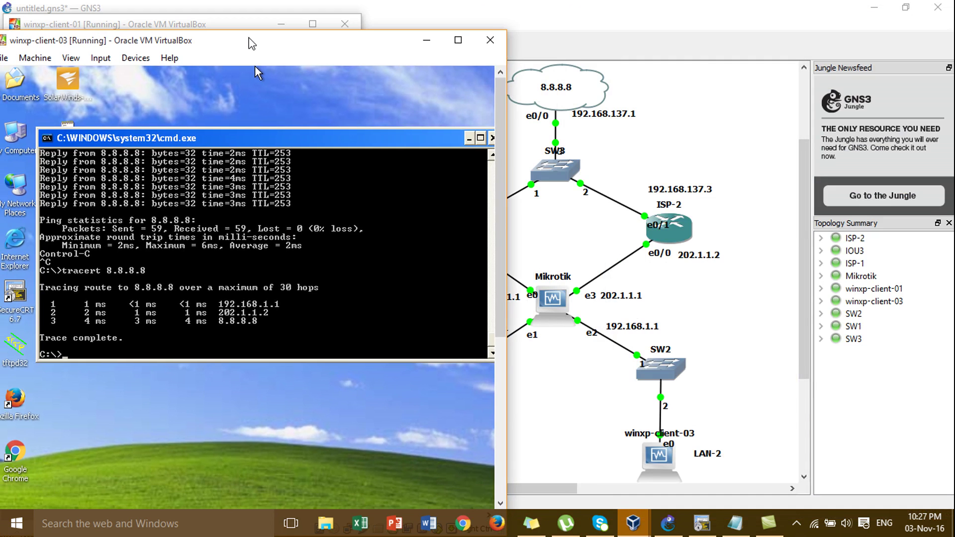
{"action": "key", "text": "Up"}
{"action": "key", "text": "Return"}
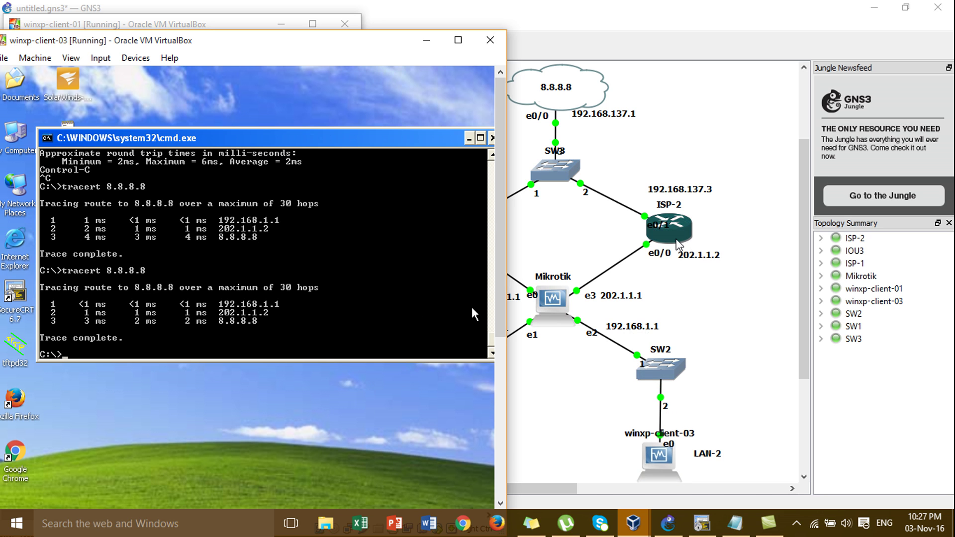
Place the winxp-client-03 window beside winxp-client-01 and start a continuous ping to 8.8.8.8 on winxp-client-01.
{"action": "left_click_drag", "start_coordinate": [397, 48], "coordinate": [768, 28]}
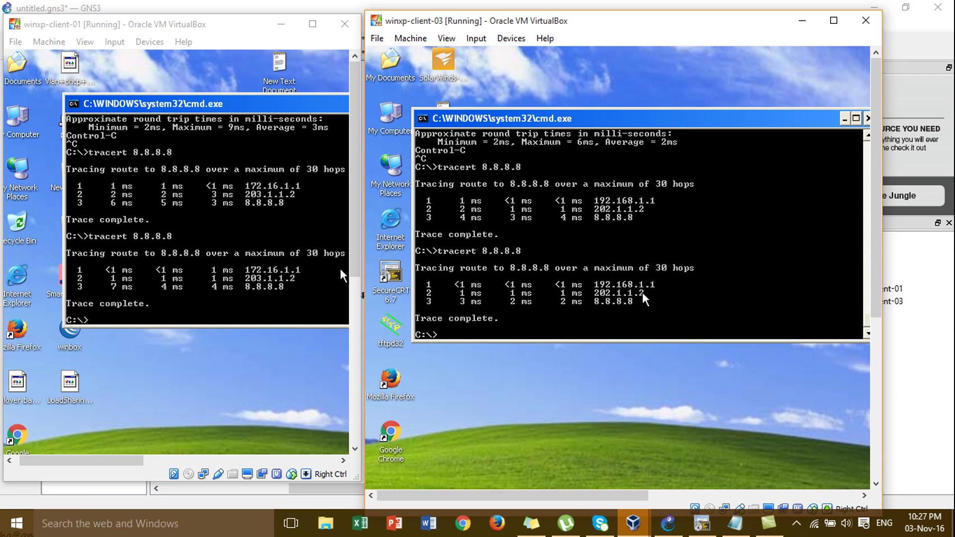
{"action": "left_click", "coordinate": [244, 219]}
{"action": "key", "text": "Up"}
{"action": "key", "text": "BackSpace"}
{"action": "key", "text": "BackSpace"}
{"action": "key", "text": "BackSpace"}
{"action": "key", "text": "BackSpace"}
{"action": "key", "text": "BackSpace"}
{"action": "key", "text": "BackSpace"}
{"action": "key", "text": "BackSpace"}
{"action": "key", "text": "BackSpace"}
{"action": "key", "text": "BackSpace"}
{"action": "key", "text": "BackSpace"}
{"action": "key", "text": "BackSpace"}
{"action": "key", "text": "BackSpace"}
{"action": "key", "text": "BackSpace"}
{"action": "key", "text": "BackSpace"}
{"action": "key", "text": "BackSpace"}
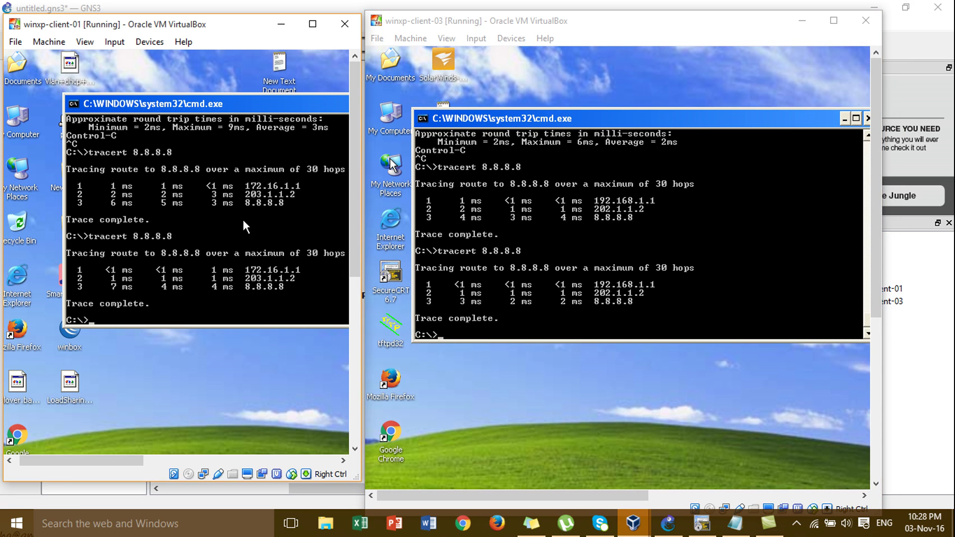
{"action": "type", "text": "ping 8.8.8 -t"}
{"action": "key", "text": "Return"}
Start a continuous ping to 8.8.8.8 on winxp-client-03, then shift its window aside and widen the winxp-client-01 window.
{"action": "left_click", "coordinate": [499, 254]}
{"action": "key", "text": "Up"}
{"action": "key", "text": "Up"}
{"action": "key", "text": "Return"}
{"action": "left_click_drag", "start_coordinate": [558, 26], "coordinate": [693, 41]}
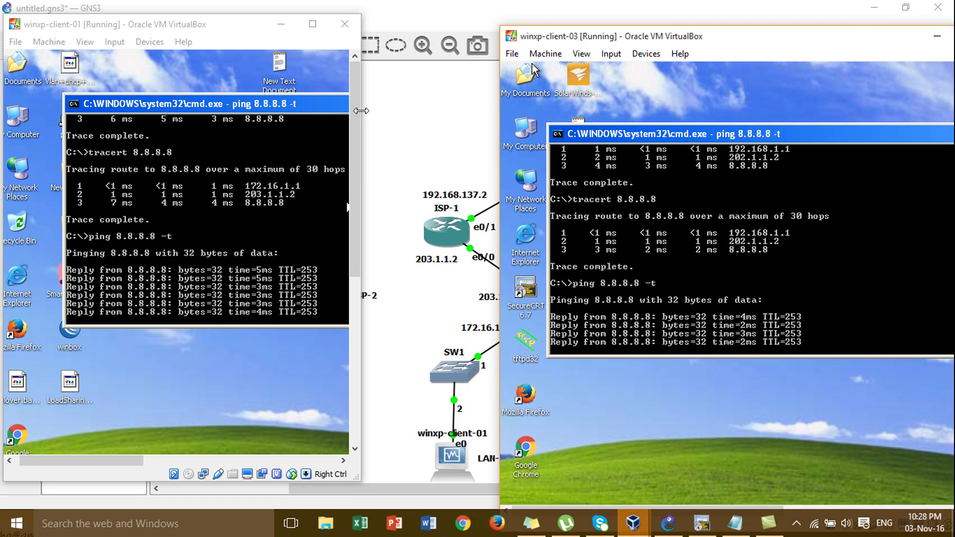
{"action": "left_click_drag", "start_coordinate": [361, 209], "coordinate": [493, 208]}
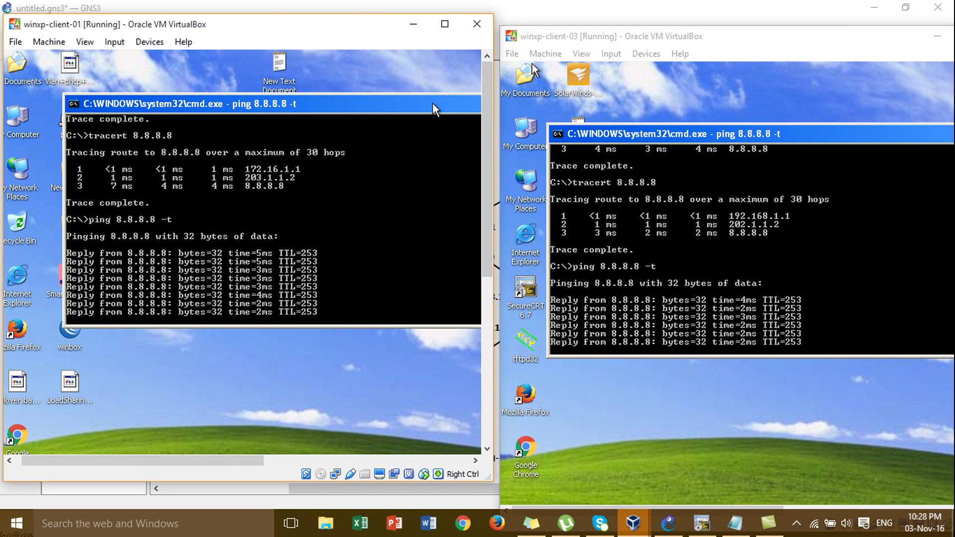
In WinBox on winxp-client-01, close the firewall window with the mangle rules and open the interface list.
{"action": "left_click_drag", "start_coordinate": [423, 103], "coordinate": [370, 94]}
{"action": "left_click_drag", "start_coordinate": [490, 143], "coordinate": [490, 308]}
{"action": "left_click", "coordinate": [121, 444]}
{"action": "left_click_drag", "start_coordinate": [484, 296], "coordinate": [489, 140]}
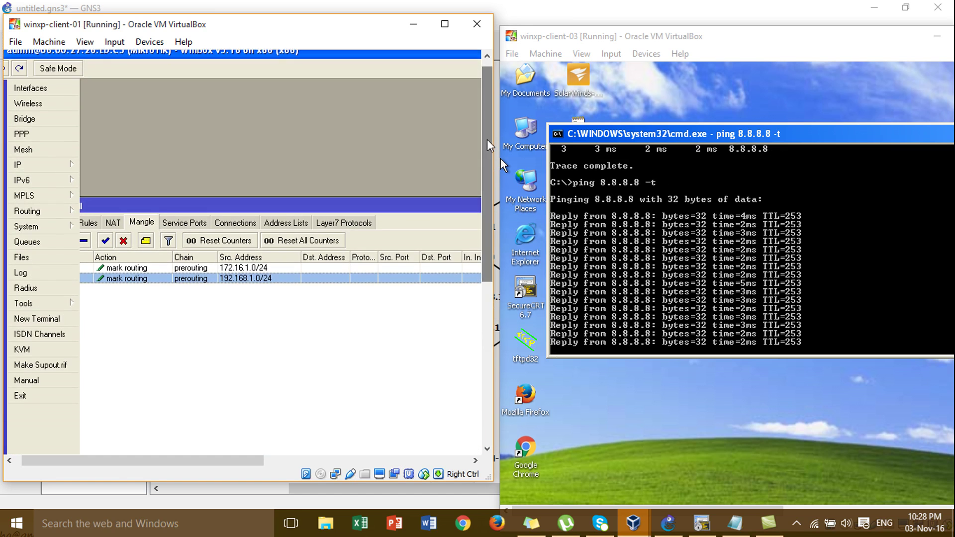
{"action": "left_click_drag", "start_coordinate": [410, 202], "coordinate": [6, 156]}
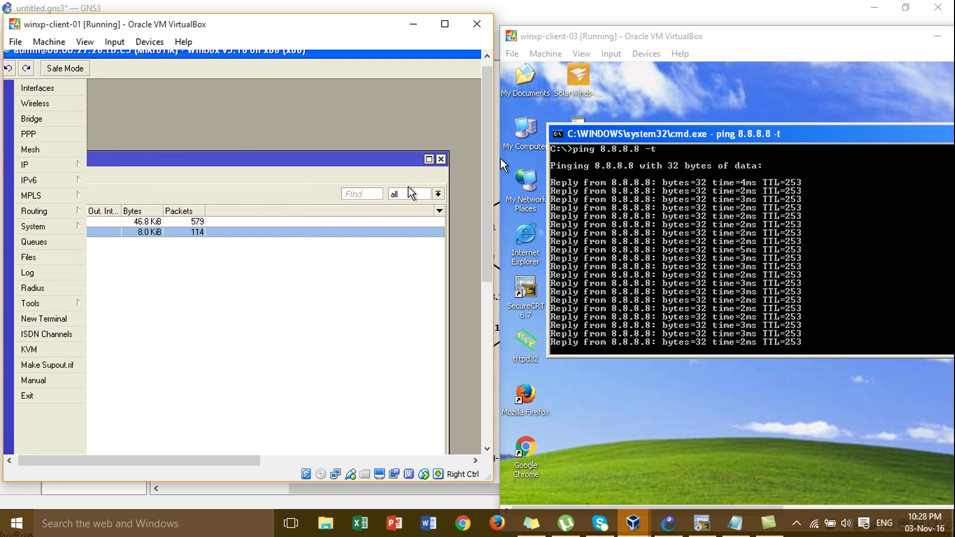
{"action": "left_click", "coordinate": [441, 159]}
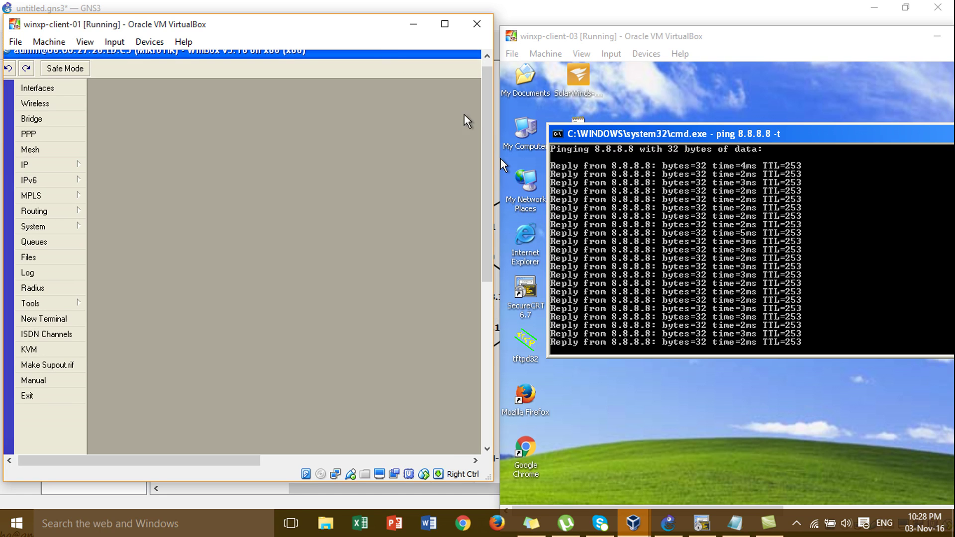
{"action": "scroll", "coordinate": [488, 175], "scroll_direction": "up", "scroll_amount": 1}
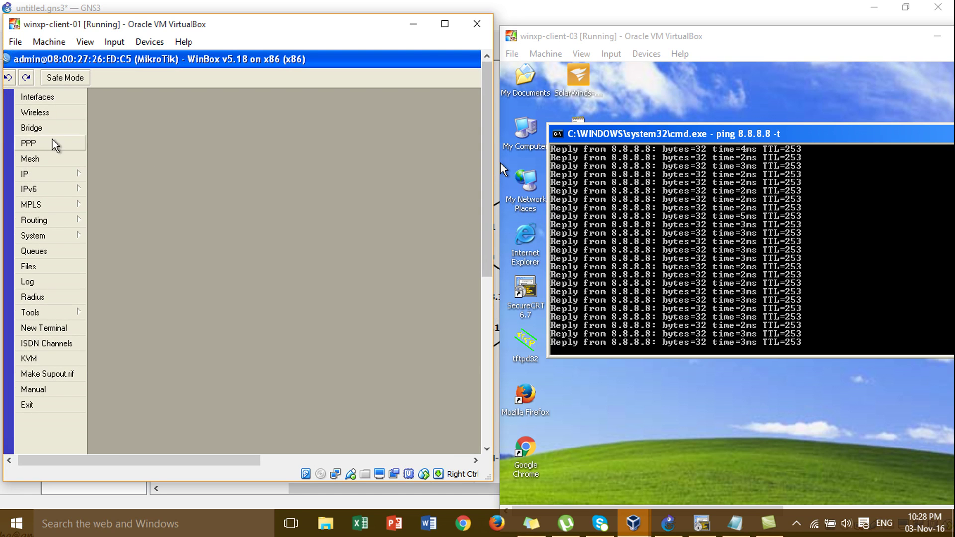
{"action": "left_click", "coordinate": [28, 100]}
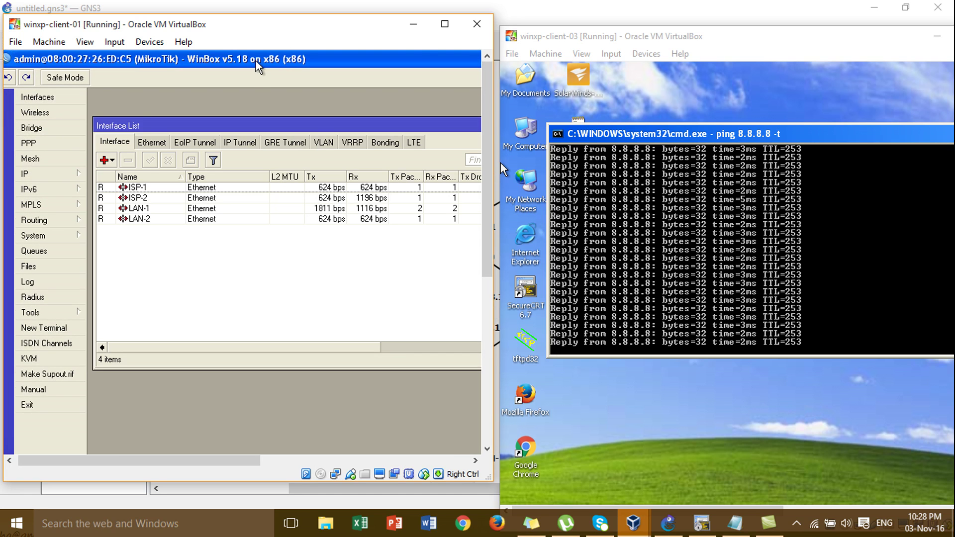
Arrange the winxp-client-01 command prompt below the WinBox interface list so both are visible together.
{"action": "mouse_move", "coordinate": [281, 29]}
{"action": "left_mouse_down"}
{"action": "mouse_move", "coordinate": [285, 168]}
{"action": "mouse_move", "coordinate": [290, 23]}
{"action": "left_mouse_up"}
{"action": "left_click_drag", "start_coordinate": [264, 449], "coordinate": [325, 450]}
{"action": "scroll", "coordinate": [326, 449], "scroll_direction": "left", "scroll_amount": 5}
{"action": "scroll", "coordinate": [492, 428], "scroll_direction": "down", "scroll_amount": 5}
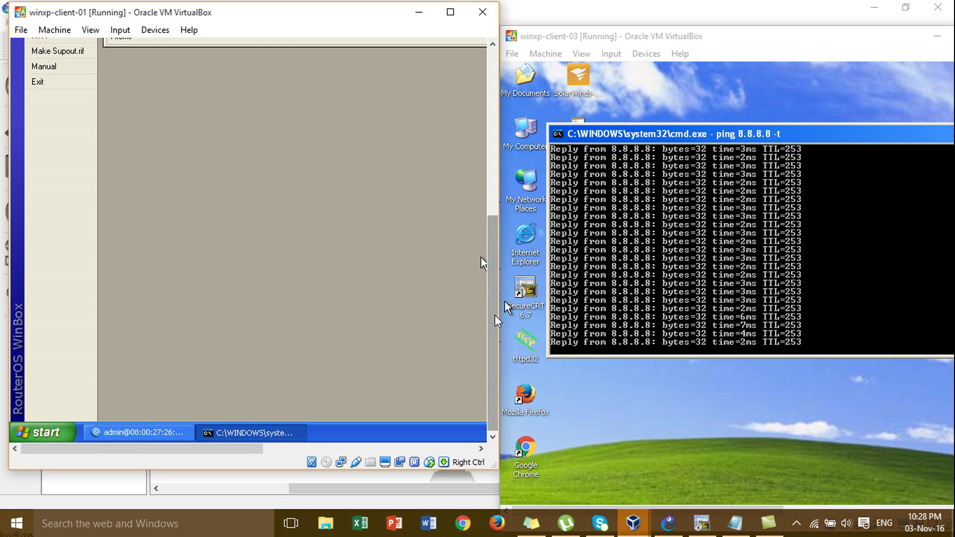
{"action": "scroll", "coordinate": [492, 315], "scroll_direction": "up", "scroll_amount": 5}
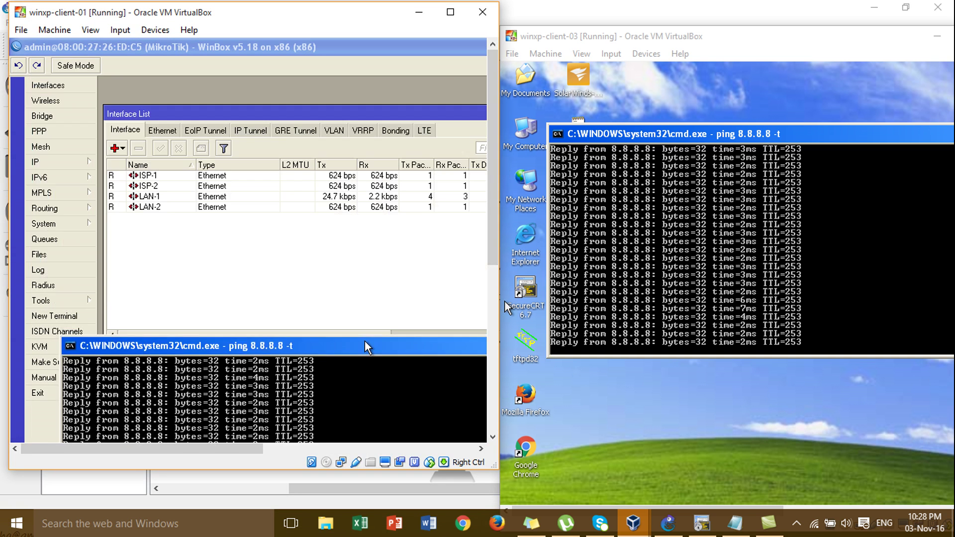
{"action": "left_click_drag", "start_coordinate": [365, 346], "coordinate": [385, 370]}
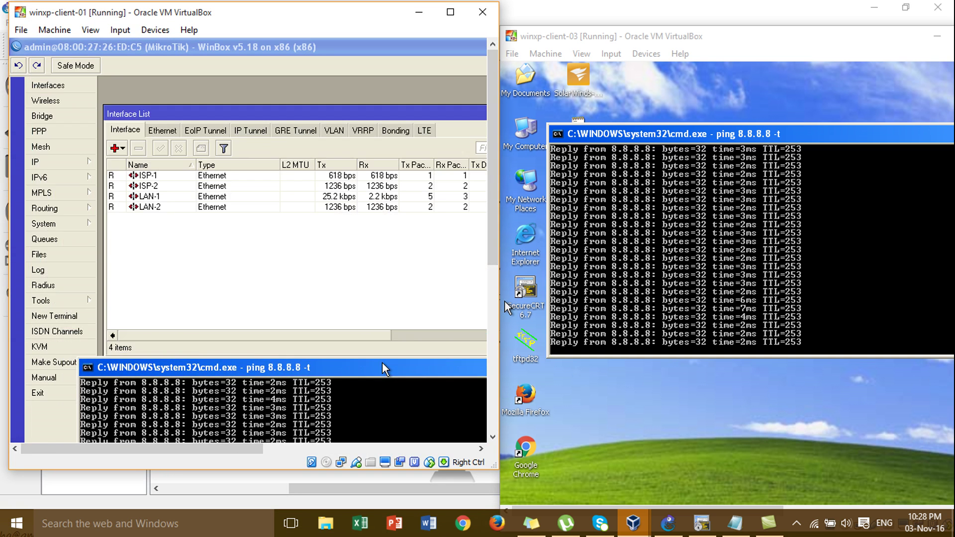
{"action": "left_click", "coordinate": [406, 357]}
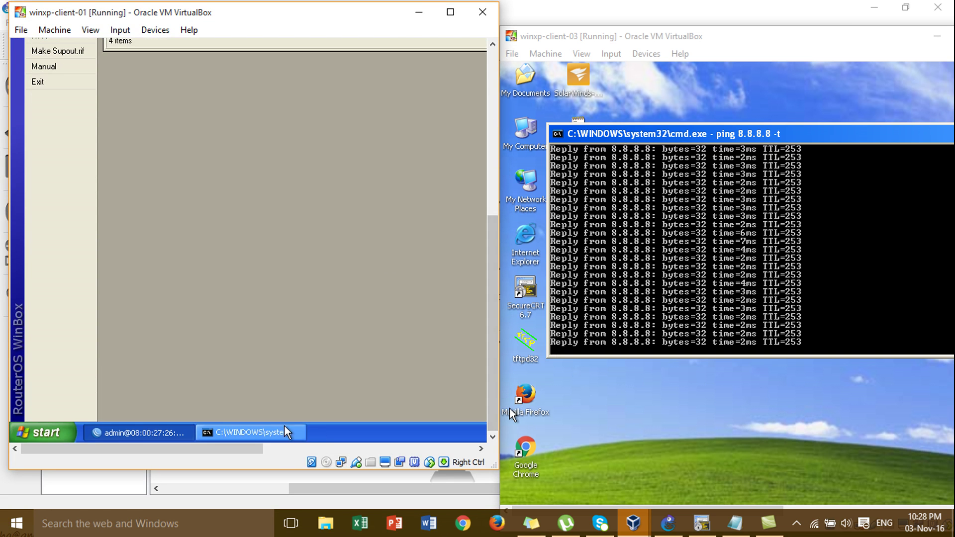
{"action": "left_click", "coordinate": [296, 432]}
{"action": "left_click_drag", "start_coordinate": [488, 304], "coordinate": [486, 181]}
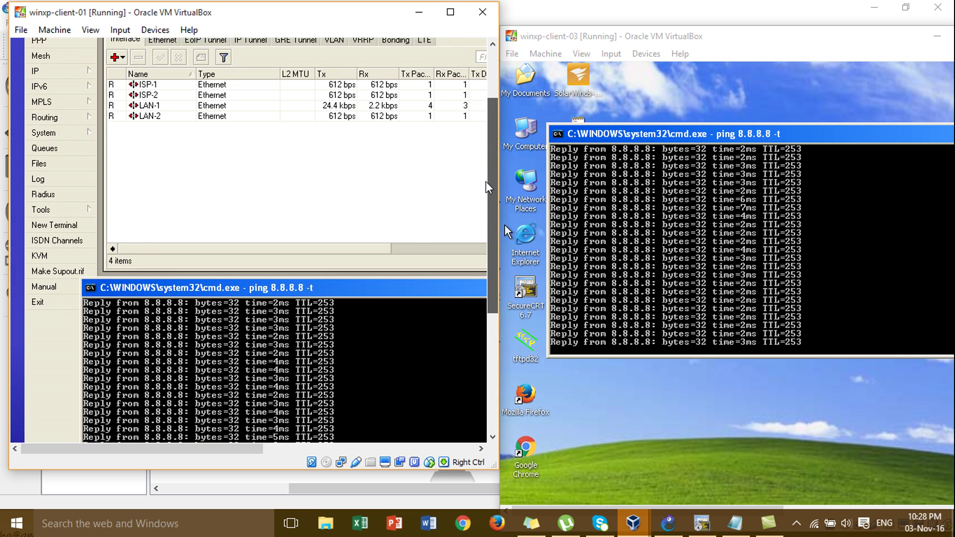
{"action": "left_click_drag", "start_coordinate": [335, 290], "coordinate": [359, 290]}
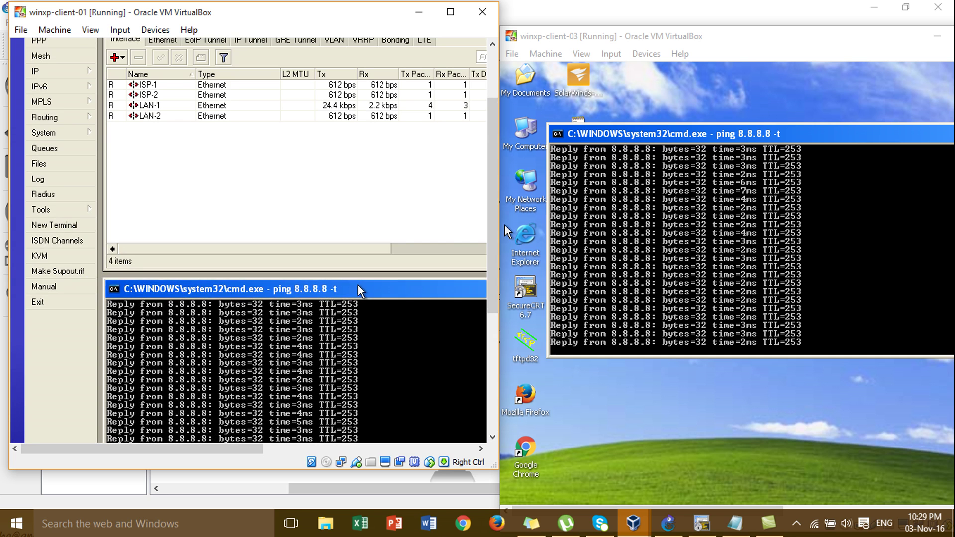
Disable the ISP-1 interface and bring the running ping on winxp-client-01 back into view.
{"action": "left_click", "coordinate": [162, 88]}
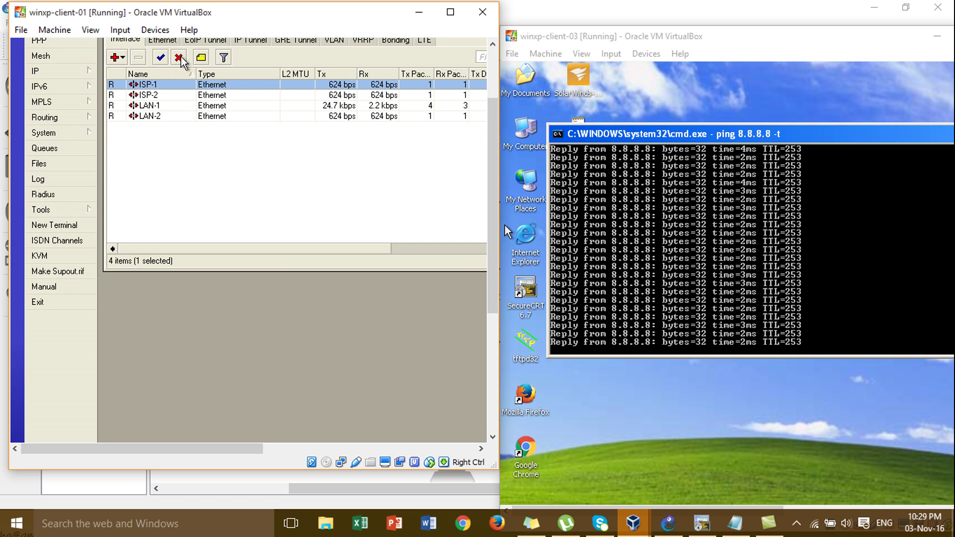
{"action": "left_click", "coordinate": [179, 58]}
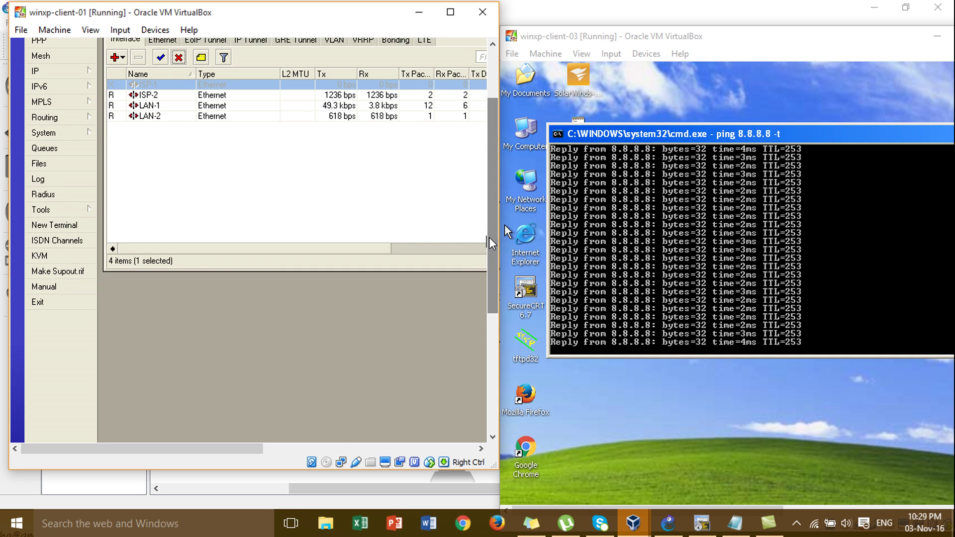
{"action": "scroll", "coordinate": [490, 244], "scroll_direction": "down", "scroll_amount": 5}
{"action": "left_click", "coordinate": [281, 433]}
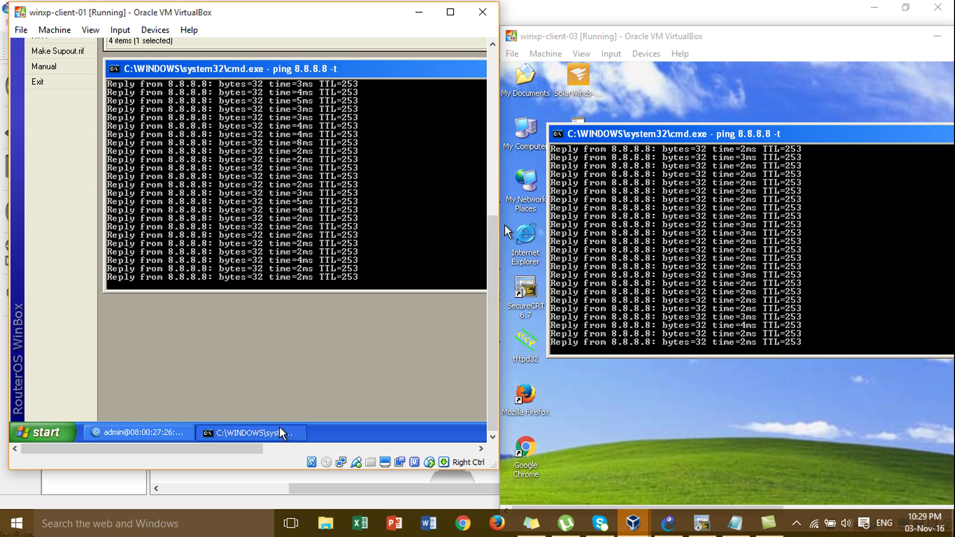
{"action": "left_click_drag", "start_coordinate": [495, 318], "coordinate": [496, 265]}
Restart the continuous ping to 8.8.8.8 on winxp-client-03 and stop the ping on winxp-client-01.
{"action": "left_click", "coordinate": [659, 274]}
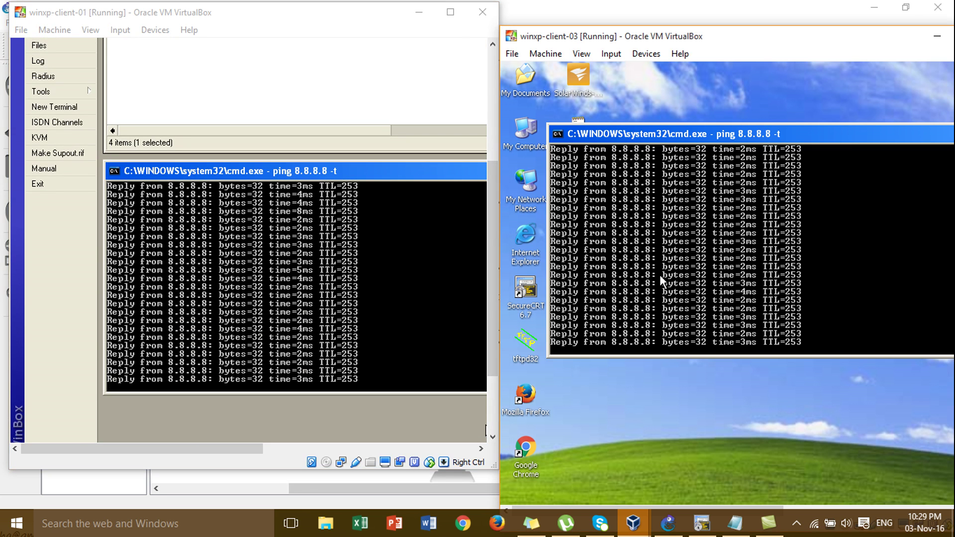
{"action": "key", "text": "ctrl+c"}
{"action": "key", "text": "Up"}
{"action": "key", "text": "Return"}
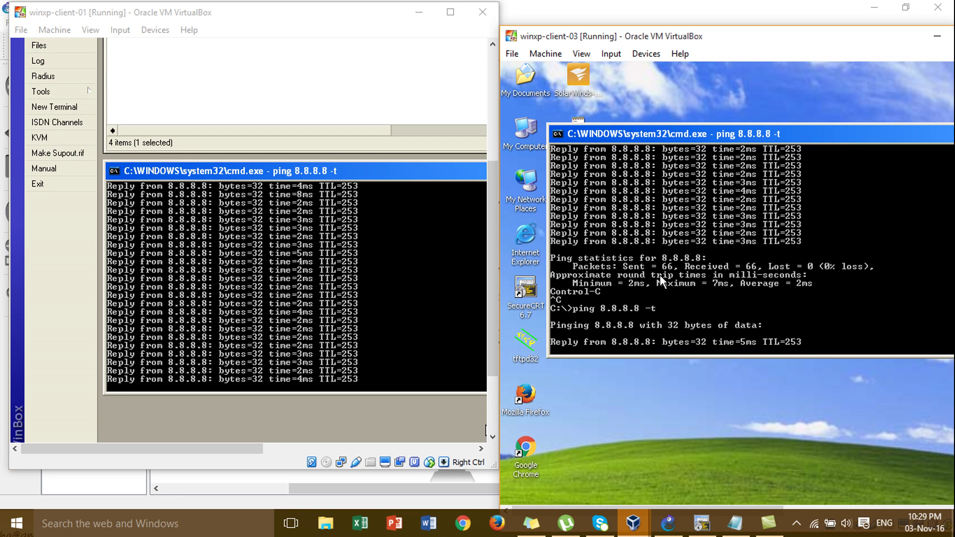
{"action": "left_click", "coordinate": [394, 320]}
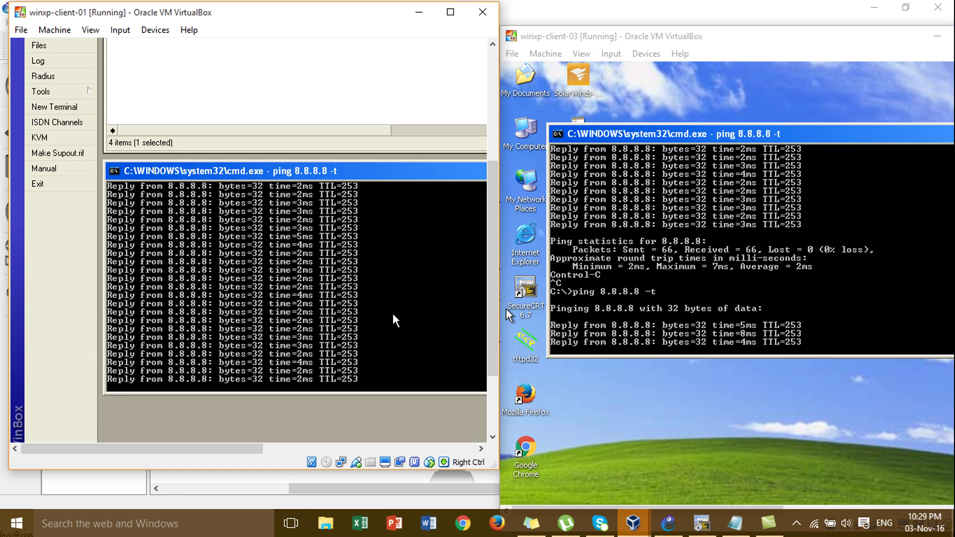
{"action": "key", "text": "ctrl+c"}
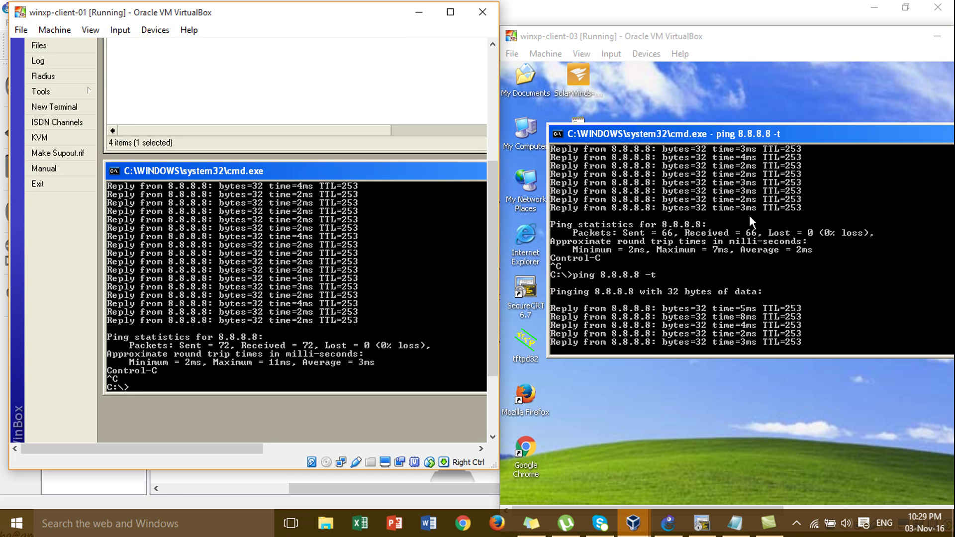
Restart the winxp-client-03 continuous ping once more and start a new continuous ping to 8.8.8.8 on winxp-client-01.
{"action": "left_click", "coordinate": [749, 215]}
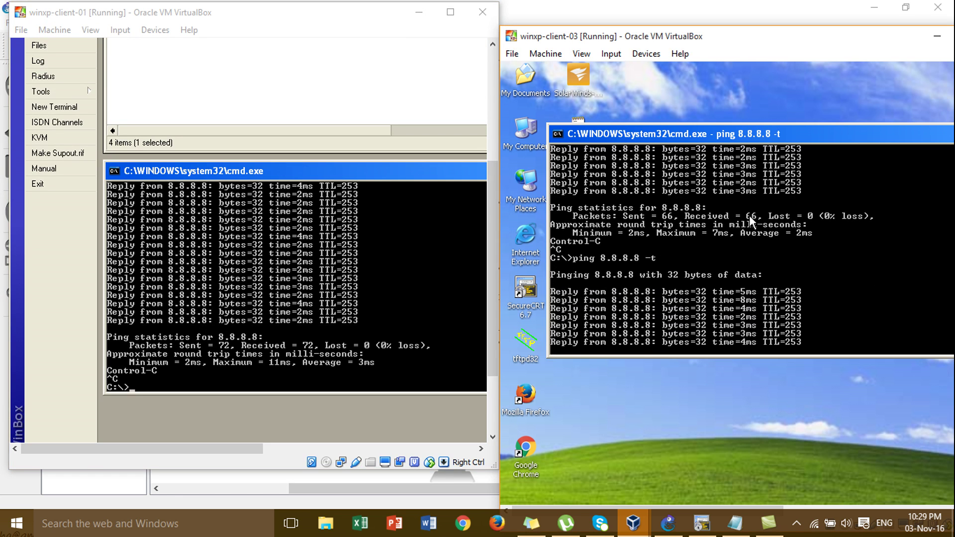
{"action": "key", "text": "ctrl+c"}
{"action": "key", "text": "Up"}
{"action": "key", "text": "Return"}
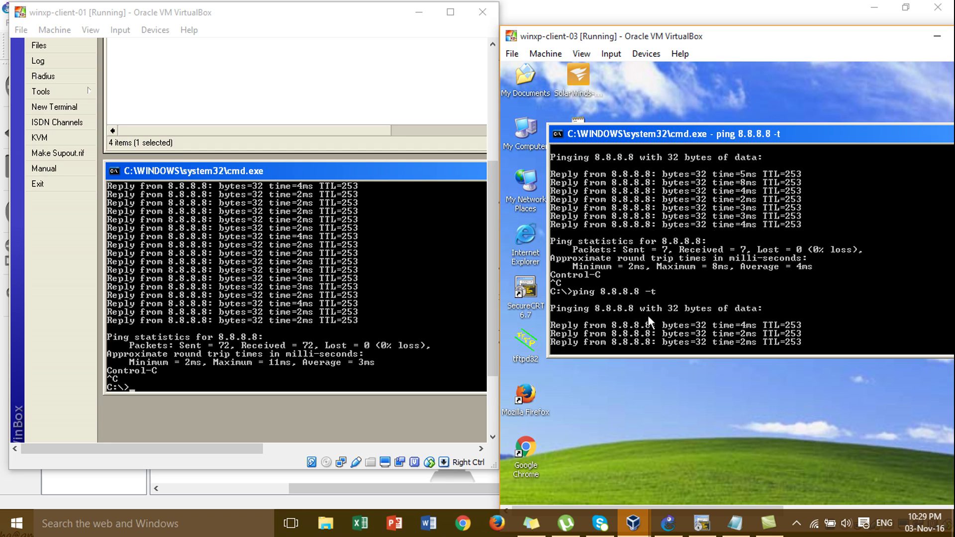
{"action": "left_click", "coordinate": [378, 287]}
{"action": "key", "text": "Up"}
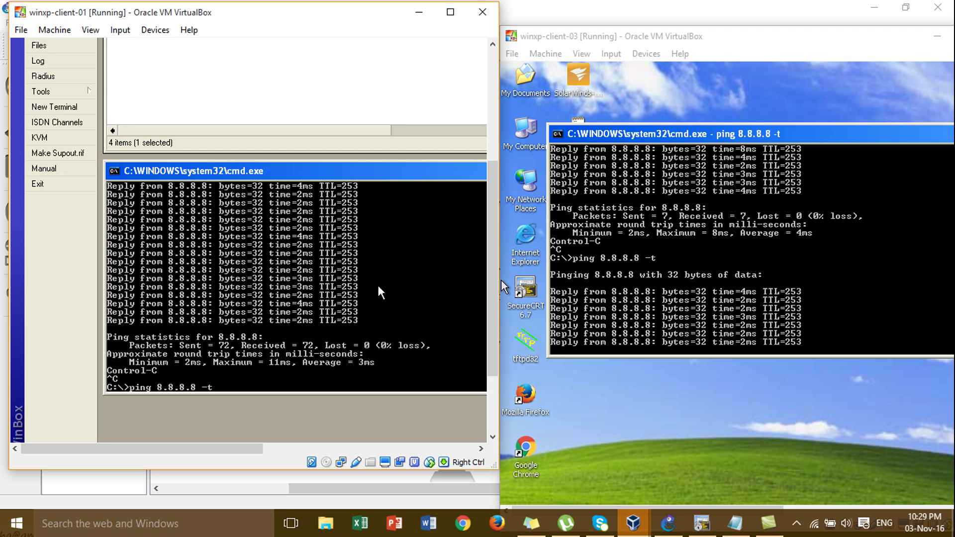
{"action": "key", "text": "Return"}
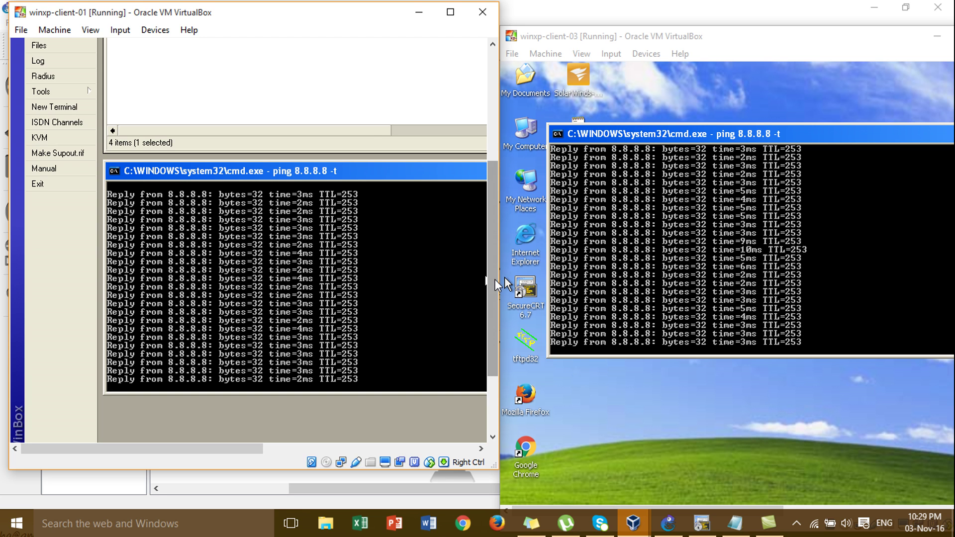
With ISP-1 disabled, stop the ping on winxp-client-01 and trace the route to 8.8.8.8.
{"action": "mouse_move", "coordinate": [494, 279]}
{"action": "left_mouse_down"}
{"action": "mouse_move", "coordinate": [494, 255]}
{"action": "mouse_move", "coordinate": [497, 285]}
{"action": "left_mouse_up"}
{"action": "key", "text": "ctrl+c"}
{"action": "type", "text": "tracer"}
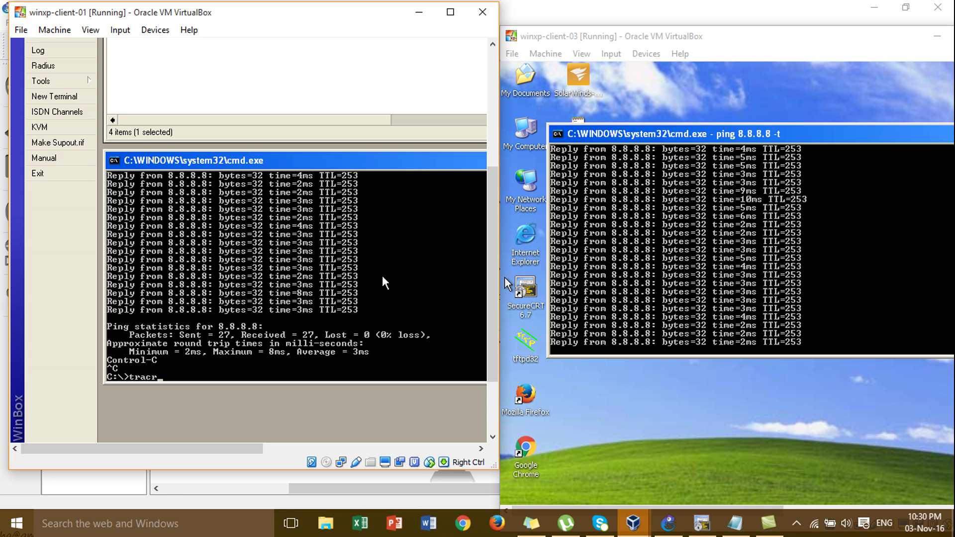
{"action": "type", "text": "t 8.8.8.8"}
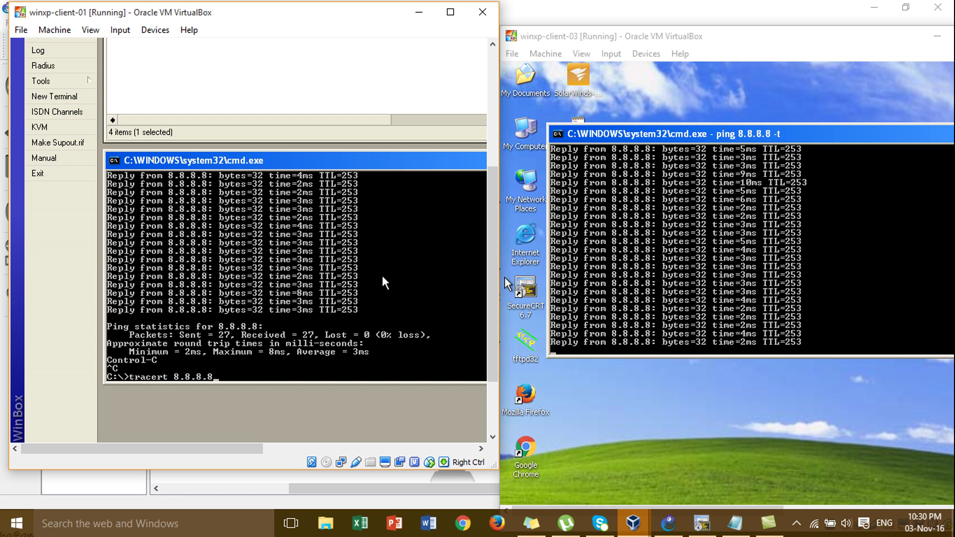
{"action": "key", "text": "Return"}
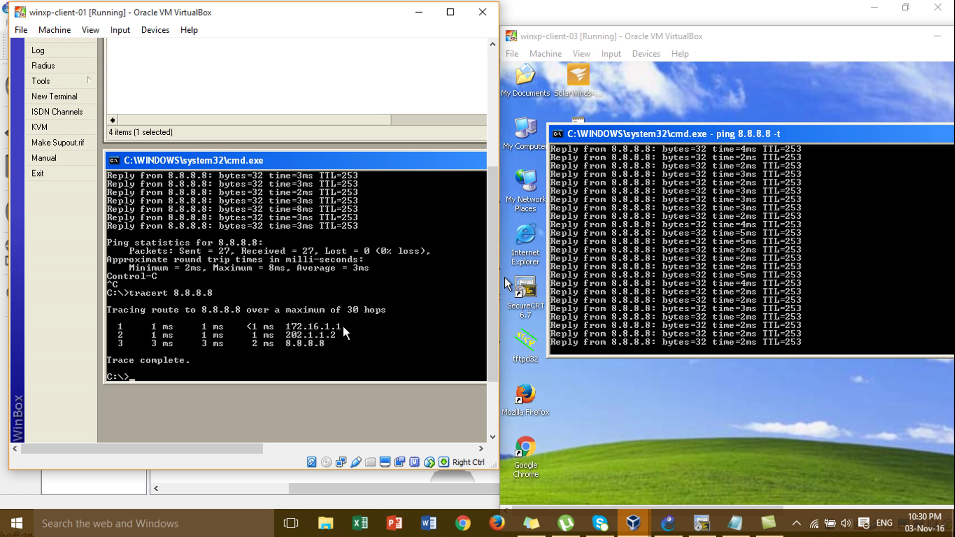
Stop the continuous ping on winxp-client-03 and trace its route to 8.8.8.8 with ISP-1 disabled.
{"action": "left_click", "coordinate": [703, 311]}
{"action": "key", "text": "ctrl+c"}
{"action": "key", "text": "Up"}
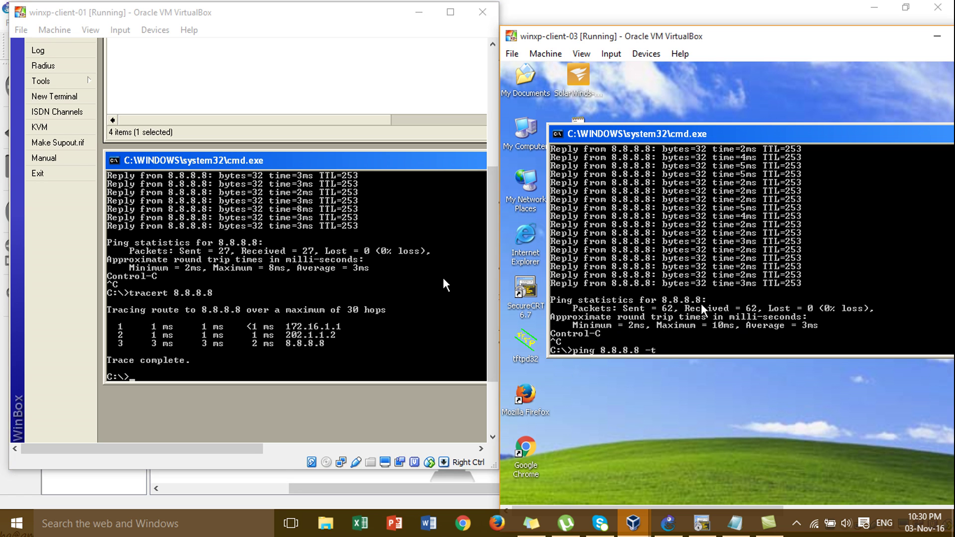
{"action": "key", "text": "BackSpace"}
{"action": "key", "text": "BackSpace"}
{"action": "key", "text": "BackSpace"}
{"action": "key", "text": "BackSpace"}
{"action": "key", "text": "BackSpace"}
{"action": "key", "text": "BackSpace"}
{"action": "key", "text": "BackSpace"}
{"action": "key", "text": "BackSpace"}
{"action": "key", "text": "BackSpace"}
{"action": "key", "text": "BackSpace"}
{"action": "key", "text": "BackSpace"}
{"action": "key", "text": "BackSpace"}
{"action": "key", "text": "BackSpace"}
{"action": "key", "text": "BackSpace"}
{"action": "key", "text": "BackSpace"}
{"action": "type", "text": "tracert 8.8.8.8"}
{"action": "key", "text": "Return"}
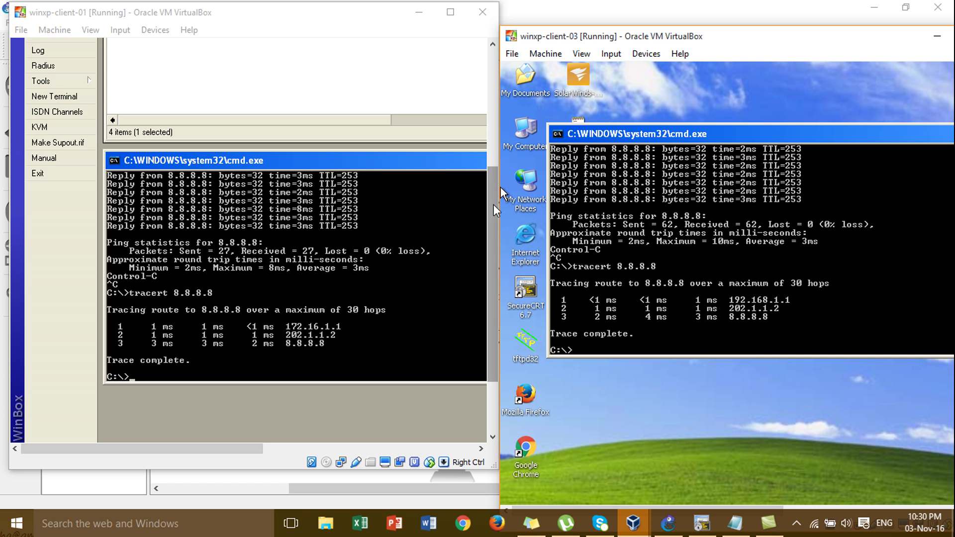
Bring the winxp-client-01 command prompt into full view and run the continuous ping to 8.8.8.8 again.
{"action": "left_click_drag", "start_coordinate": [493, 205], "coordinate": [497, 115]}
{"action": "scroll", "coordinate": [496, 115], "scroll_direction": "down", "scroll_amount": 3}
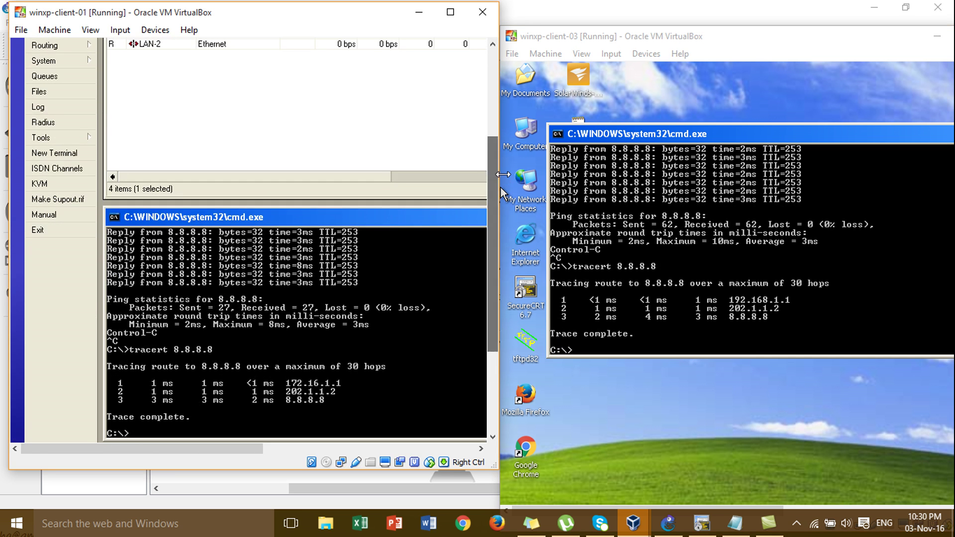
{"action": "key", "text": "Up"}
{"action": "key", "text": "Up"}
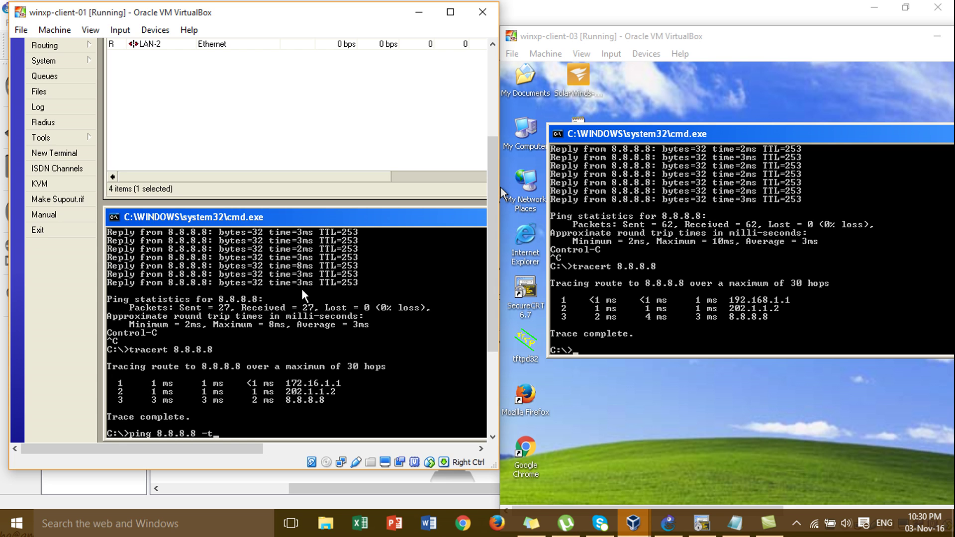
{"action": "key", "text": "Return"}
Run the continuous ping to 8.8.8.8 again on winxp-client-03.
{"action": "left_click", "coordinate": [657, 258]}
{"action": "key", "text": "Up"}
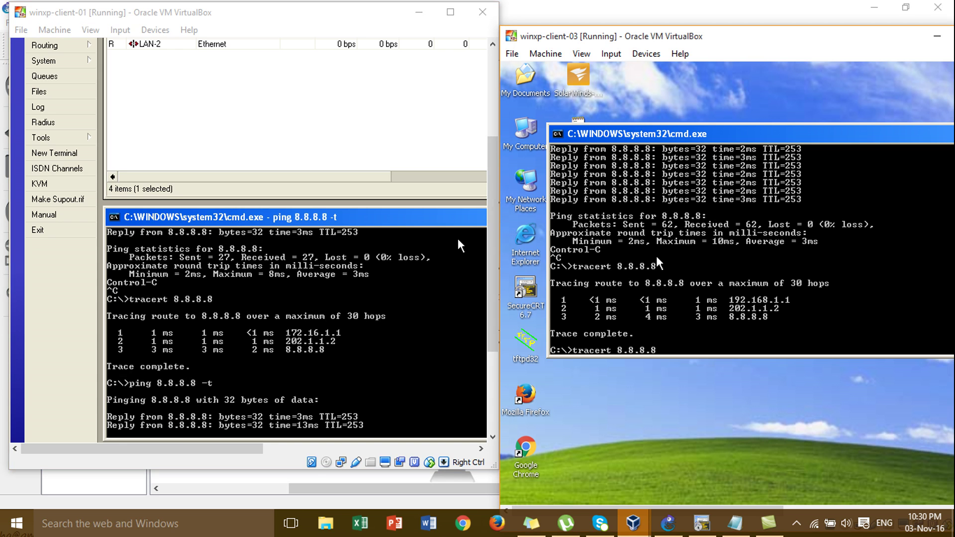
{"action": "key", "text": "Up"}
{"action": "key", "text": "Return"}
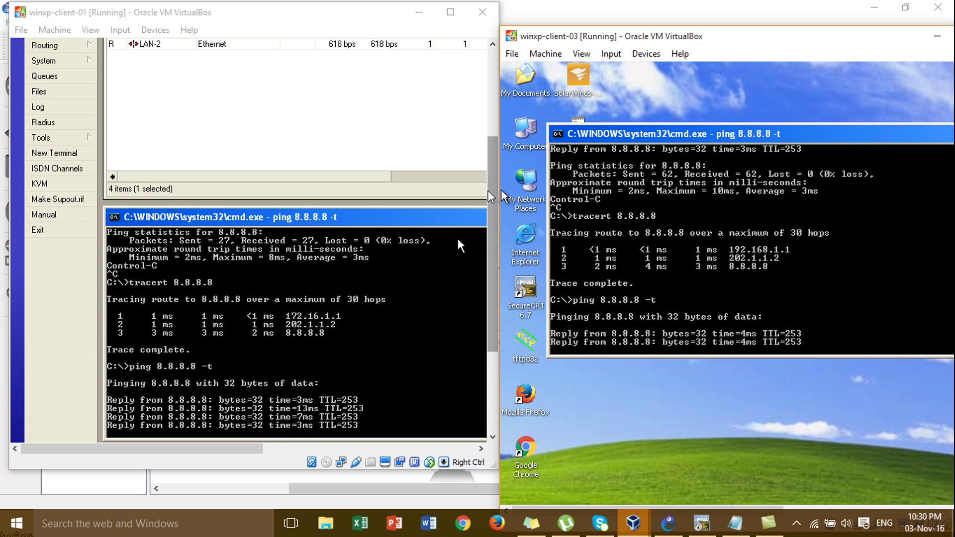
Re-enable the ISP-1 interface in the router's interface list on winxp-client-01.
{"action": "left_click", "coordinate": [490, 196]}
{"action": "scroll", "coordinate": [490, 196], "scroll_direction": "up", "scroll_amount": 3}
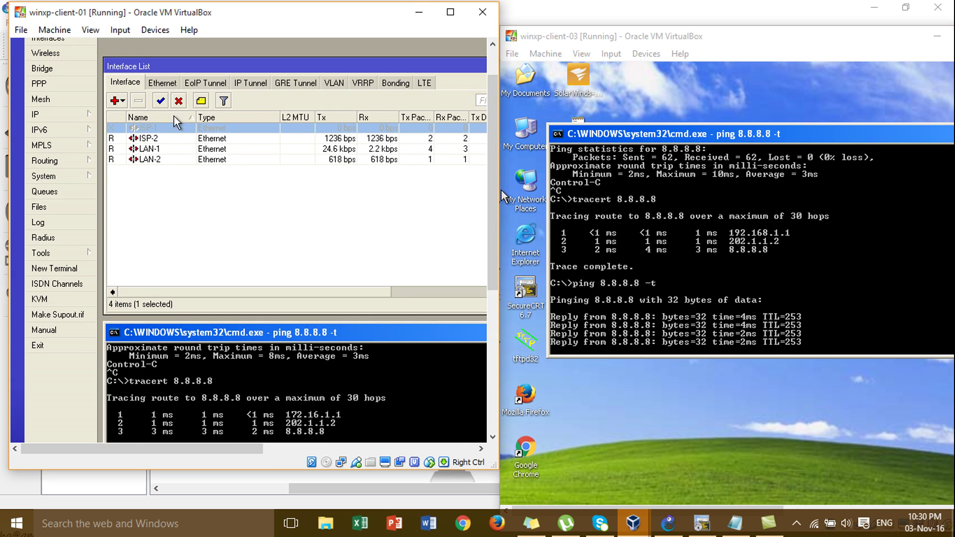
{"action": "left_click", "coordinate": [167, 128]}
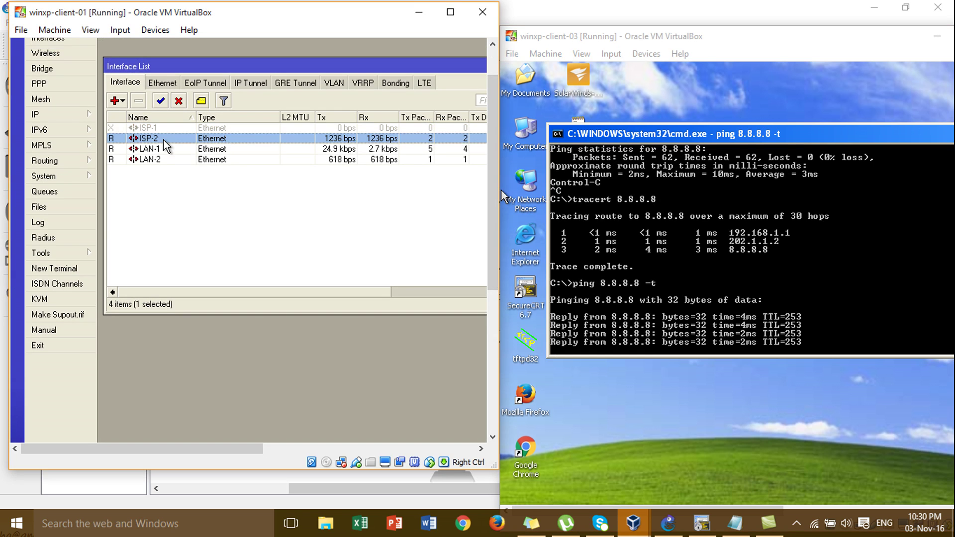
{"action": "left_click", "coordinate": [159, 102]}
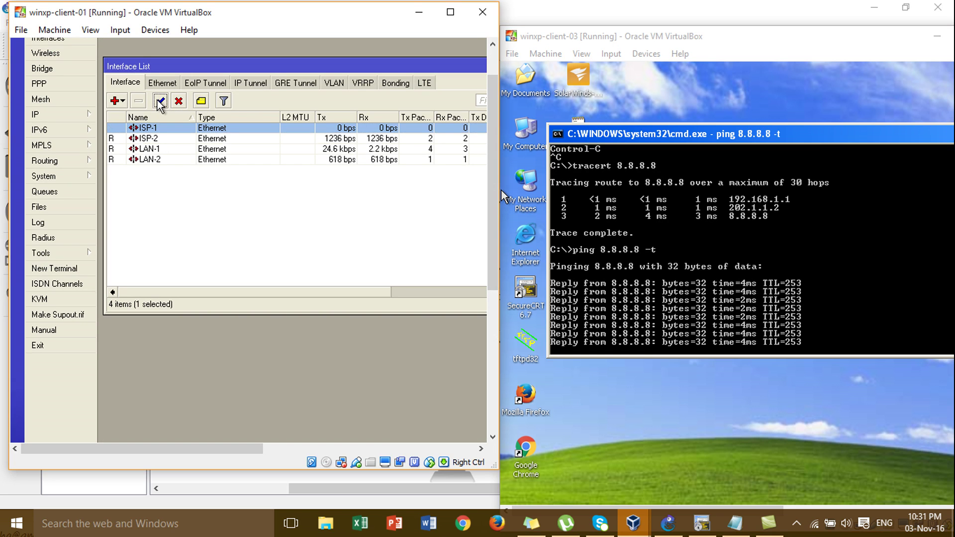
Bring the winxp-client-01 command prompt back in front of the router window and watch the running ping alongside the interface list.
{"action": "scroll", "coordinate": [493, 207], "scroll_direction": "down", "scroll_amount": 5}
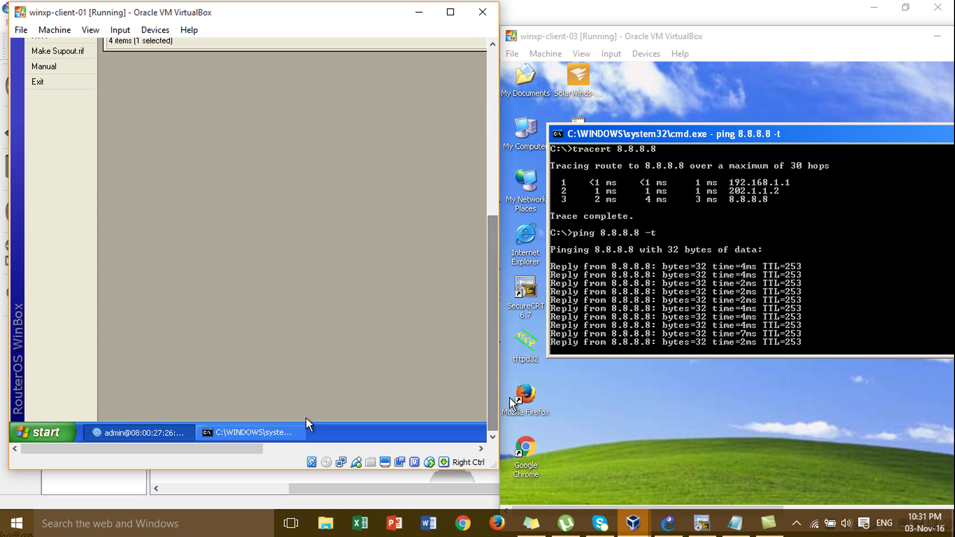
{"action": "left_click", "coordinate": [251, 432]}
{"action": "left_click_drag", "start_coordinate": [491, 304], "coordinate": [493, 220]}
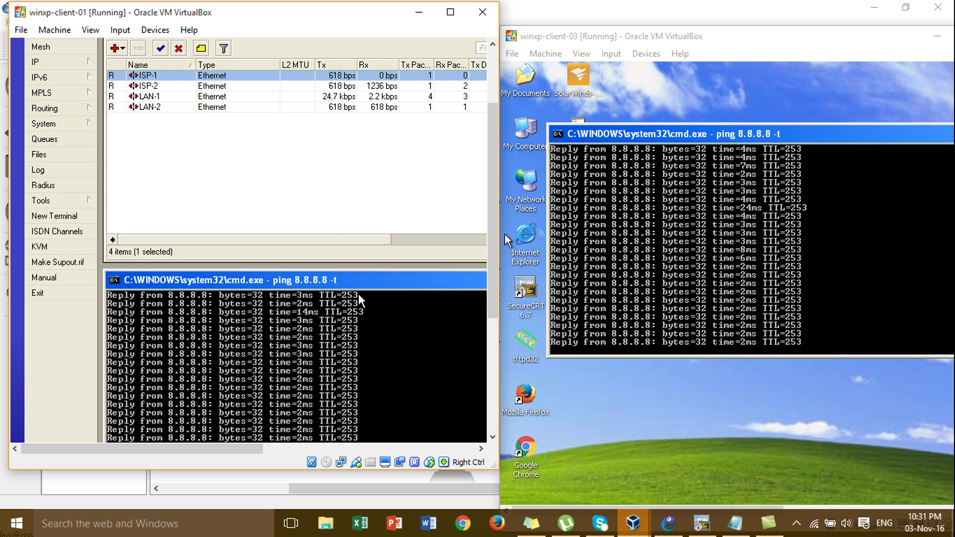
With ISP-1 enabled again, stop the continuous ping on winxp-client-01 and run tracert 8.8.8.8.
{"action": "left_click_drag", "start_coordinate": [493, 243], "coordinate": [501, 283]}
{"action": "key", "text": "ctrl+c"}
{"action": "key", "text": "Up"}
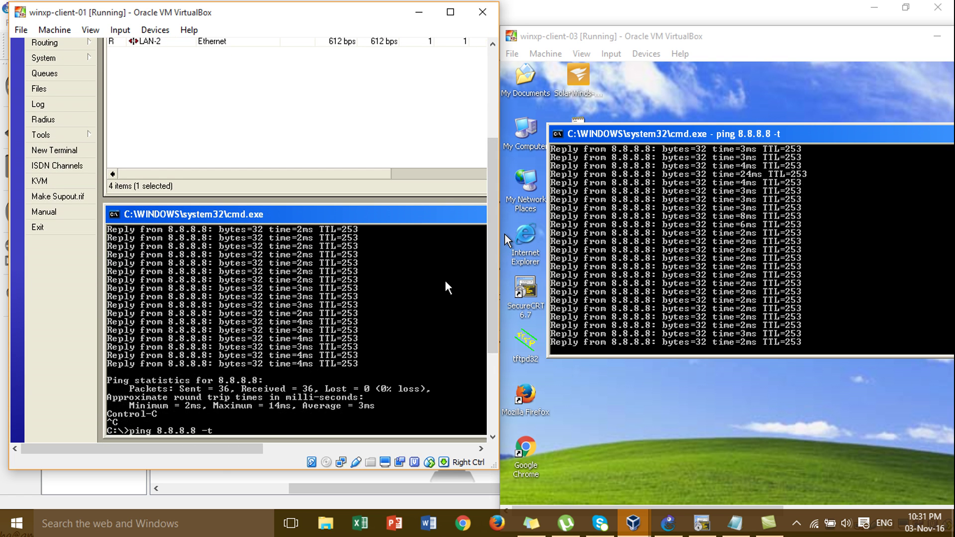
{"action": "key", "text": "BackSpace"}
{"action": "key", "text": "BackSpace"}
{"action": "key", "text": "BackSpace"}
{"action": "key", "text": "BackSpace"}
{"action": "key", "text": "BackSpace"}
{"action": "key", "text": "BackSpace"}
{"action": "key", "text": "BackSpace"}
{"action": "key", "text": "BackSpace"}
{"action": "key", "text": "BackSpace"}
{"action": "key", "text": "BackSpace"}
{"action": "key", "text": "BackSpace"}
{"action": "key", "text": "BackSpace"}
{"action": "key", "text": "BackSpace"}
{"action": "key", "text": "BackSpace"}
{"action": "key", "text": "BackSpace"}
{"action": "type", "text": "trac"}
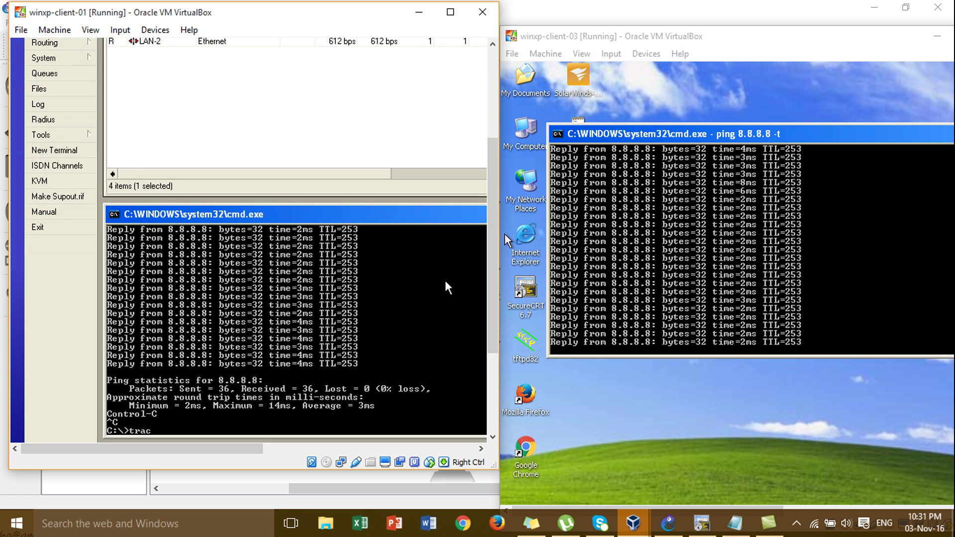
{"action": "type", "text": "ert 8.8.8.8"}
{"action": "key", "text": "Return"}
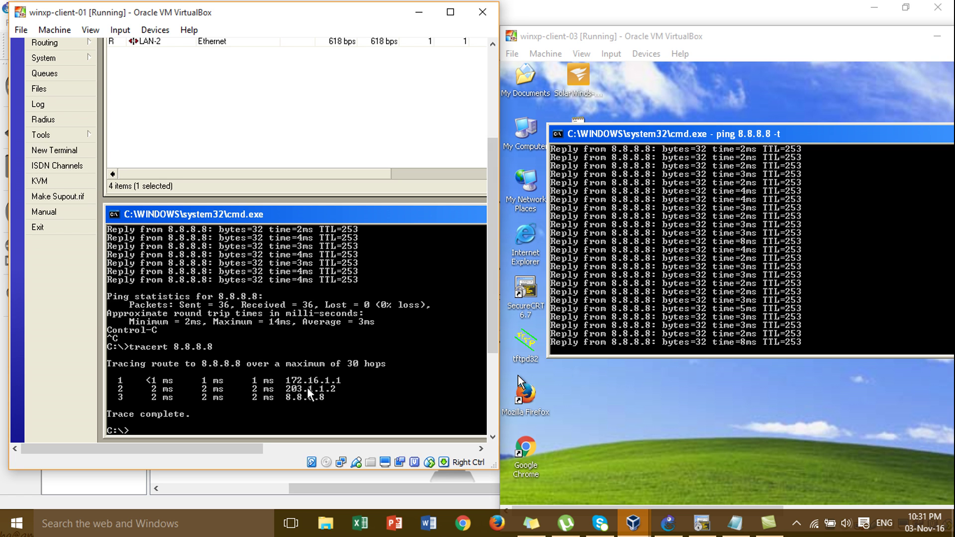
Stop the continuous ping on winxp-client-03 and run tracert 8.8.8.8 with both ISP interfaces enabled.
{"action": "left_click", "coordinate": [680, 279]}
{"action": "key", "text": "ctrl+c"}
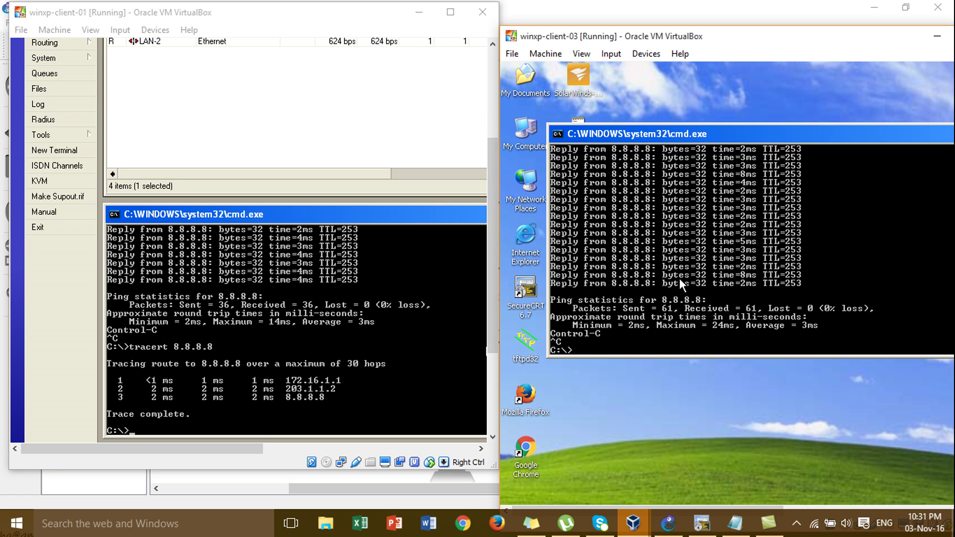
{"action": "key", "text": "Up"}
{"action": "key", "text": "Up"}
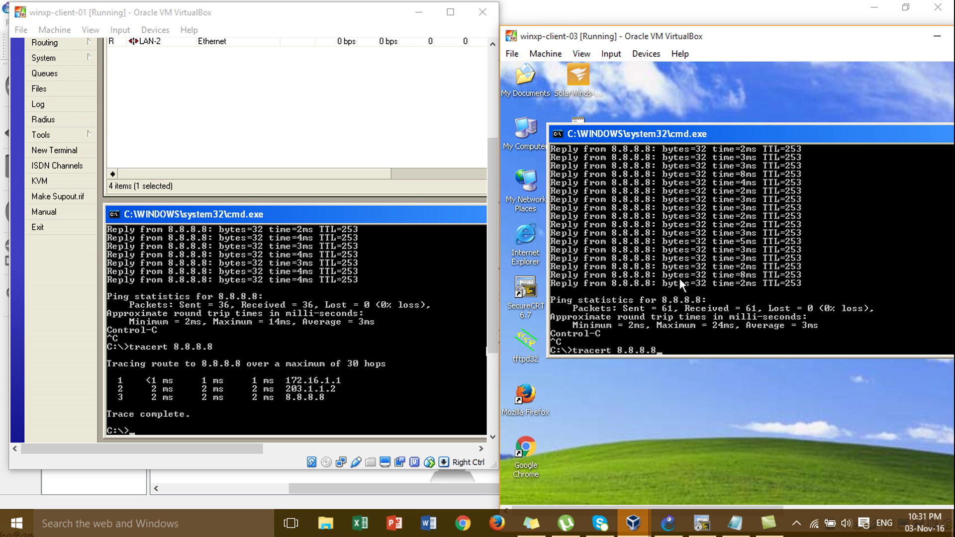
{"action": "key", "text": "Return"}
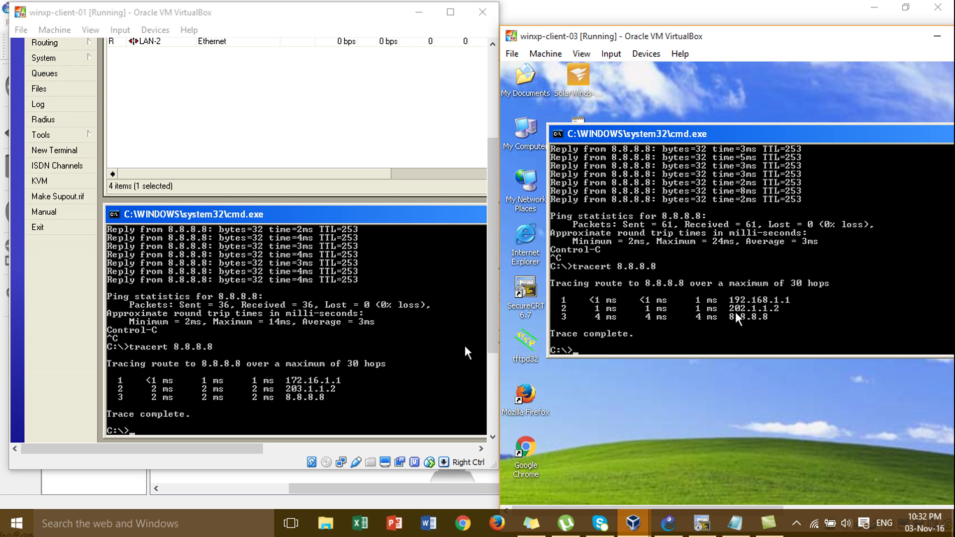
Minimize the remaining open windows, including the winxp-client-03 and winxp-client-01 virtual machines, to clear the desktop.
{"action": "left_click", "coordinate": [672, 527]}
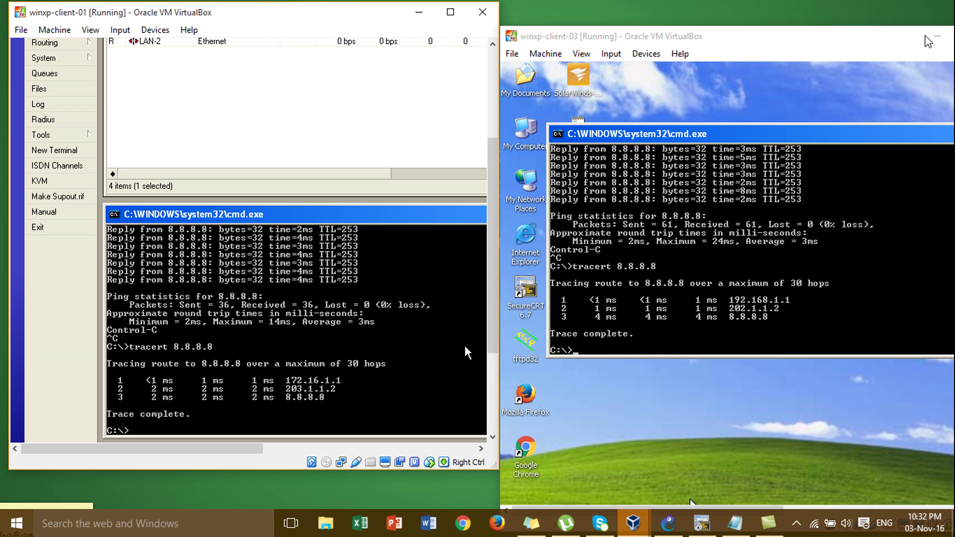
{"action": "left_click", "coordinate": [937, 36]}
{"action": "left_click", "coordinate": [419, 16]}
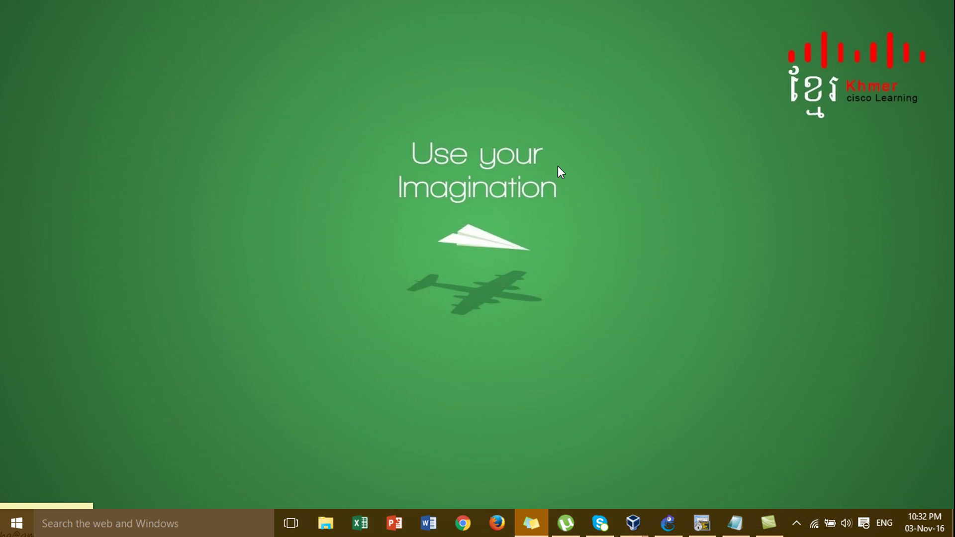